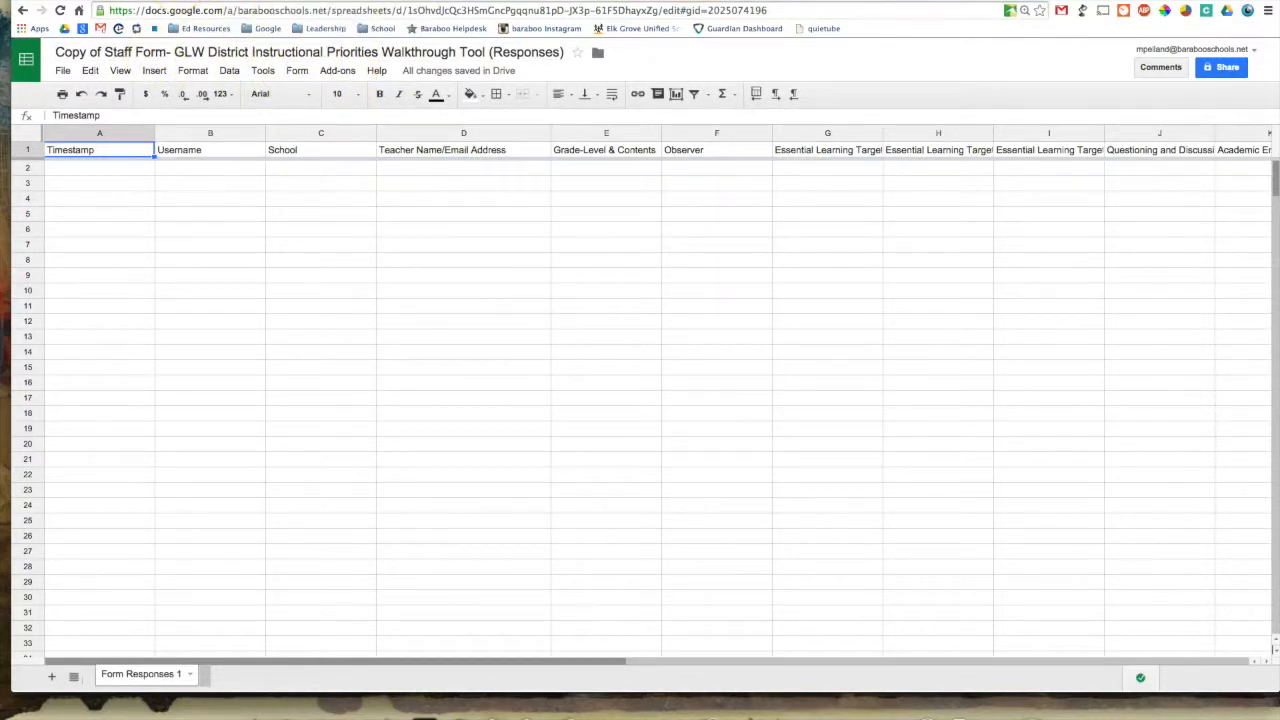
# Step: Look over the District Instructional Priorities Walkthrough Tool form and return to its responses spreadsheet
pyautogui.click(195, 0)
pyautogui.click(268, 2)
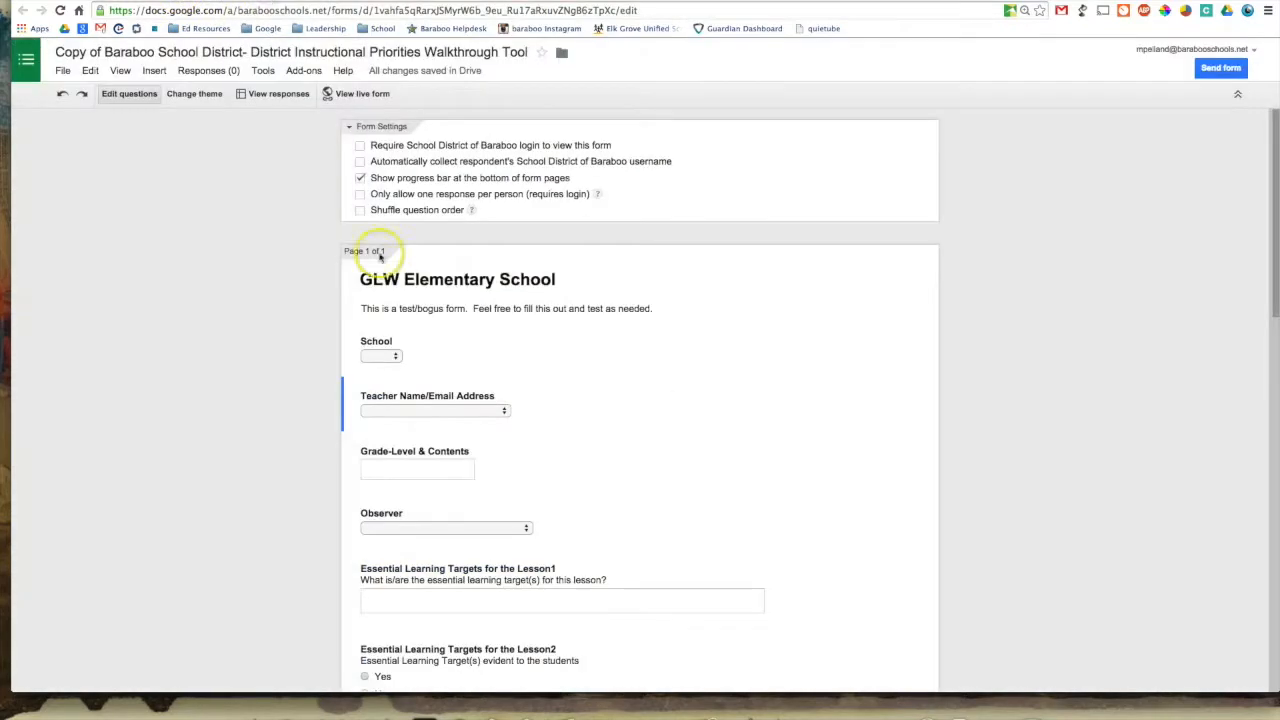
pyautogui.click(412, 2)
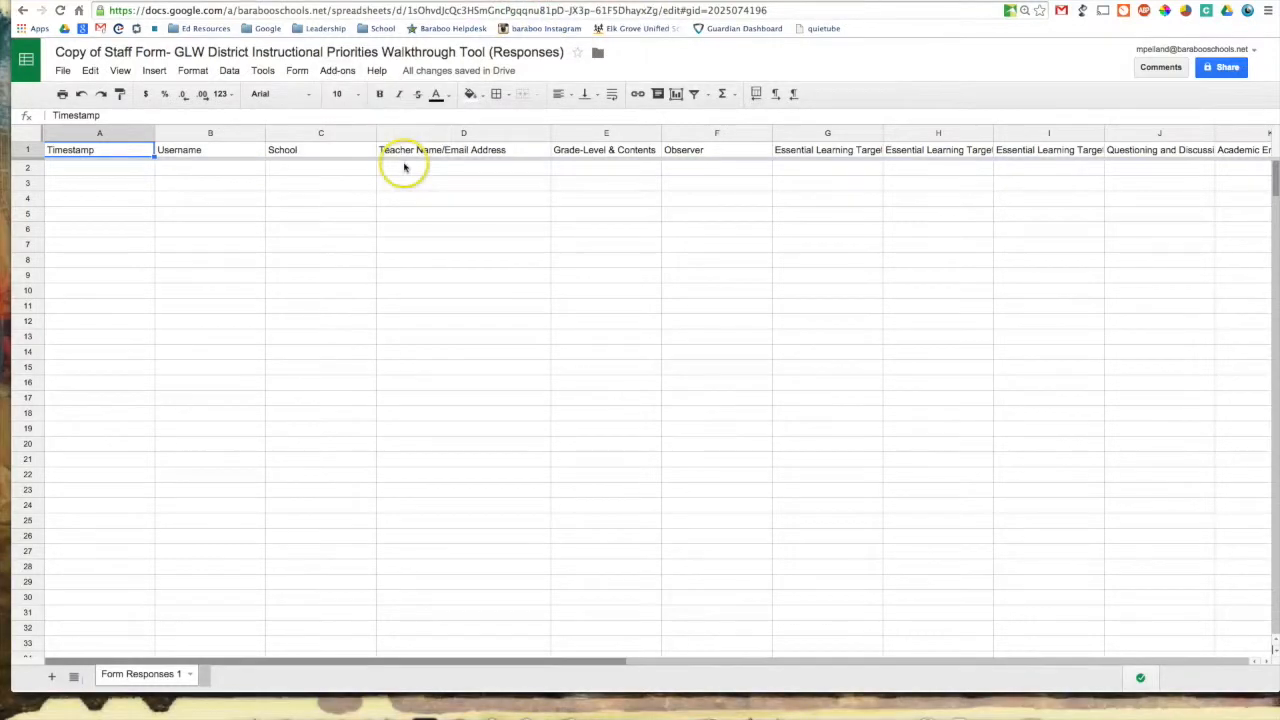
# Step: Search the spreadsheet add-ons gallery for "autocrat"
pyautogui.click(340, 71)
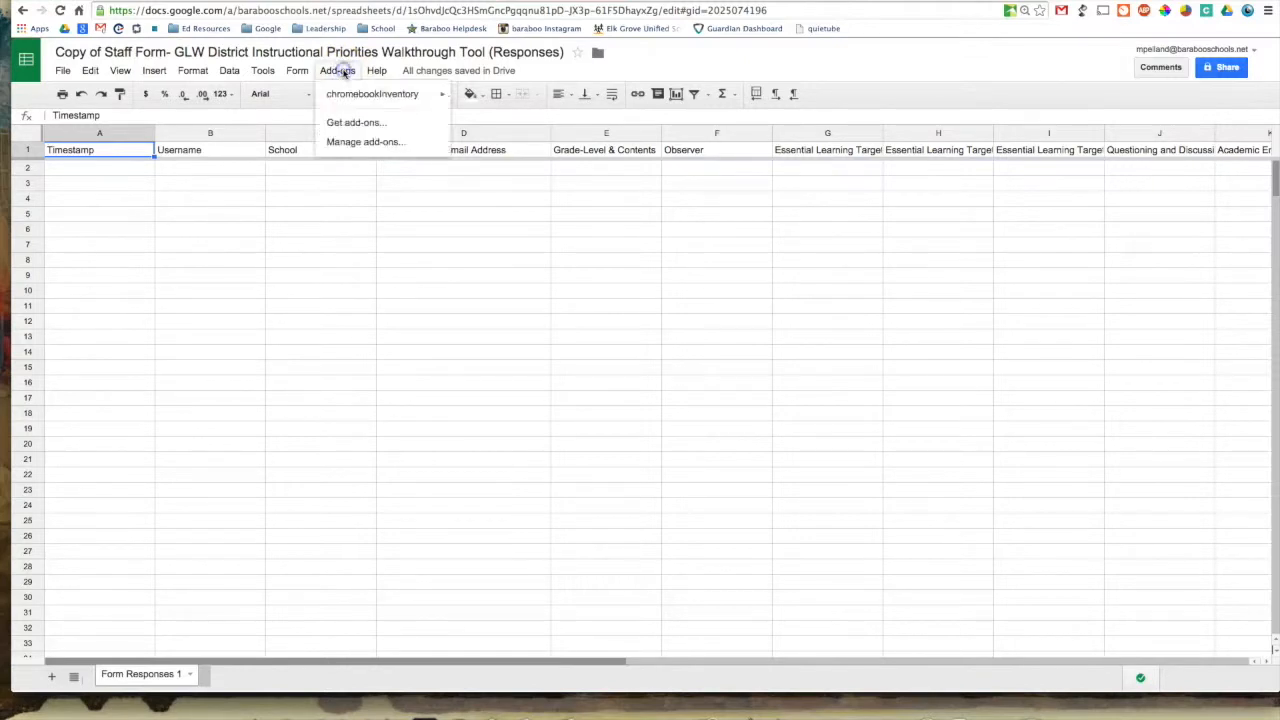
pyautogui.click(357, 122)
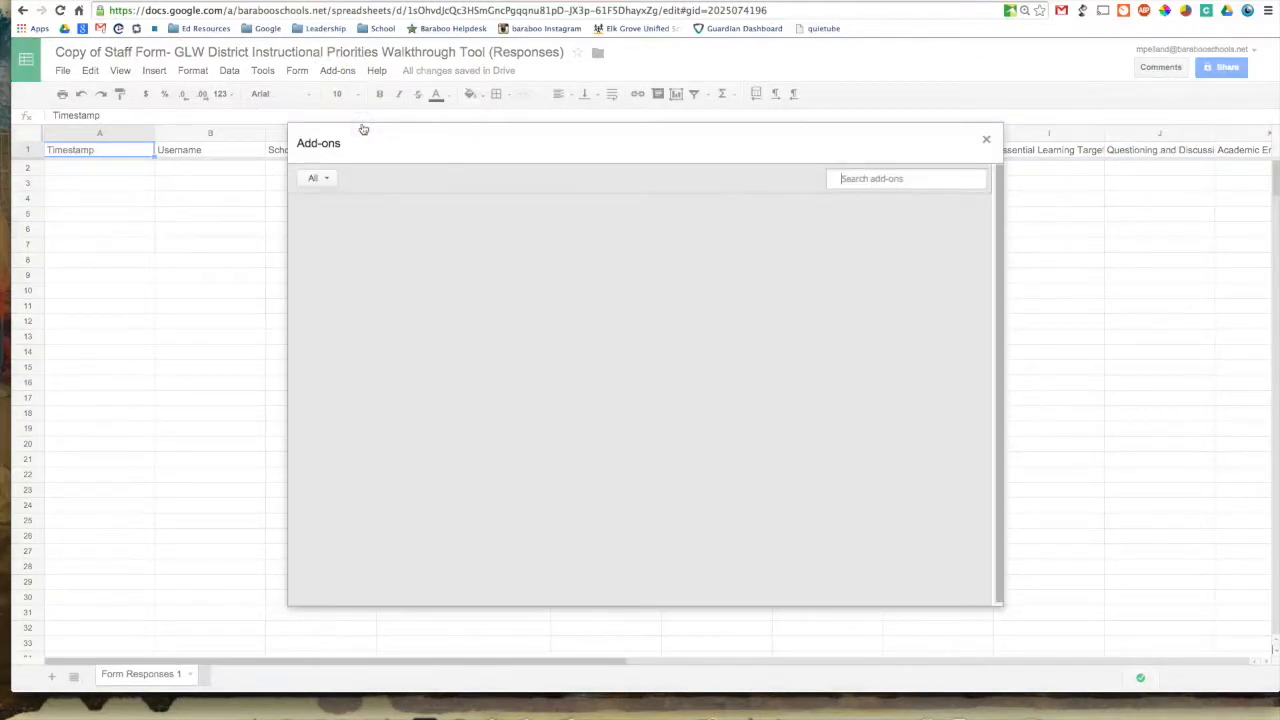
pyautogui.click(870, 179)
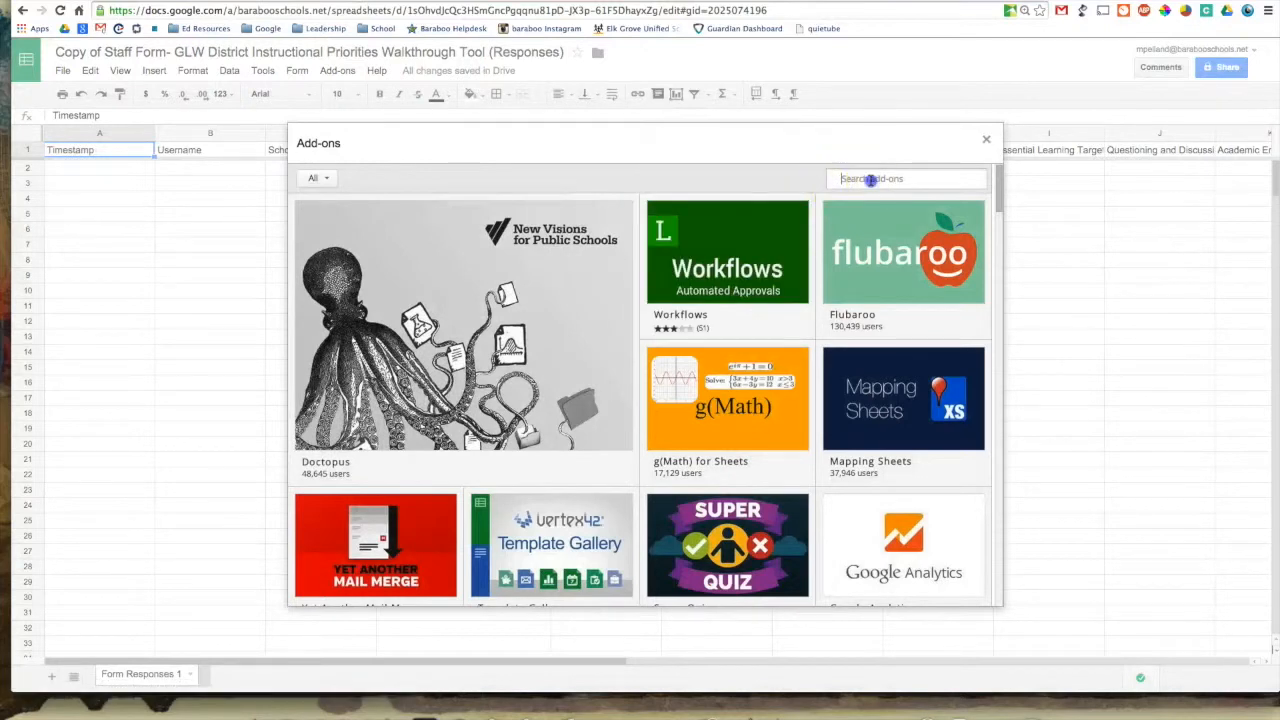
pyautogui.write('auto')
pyautogui.press('Return')
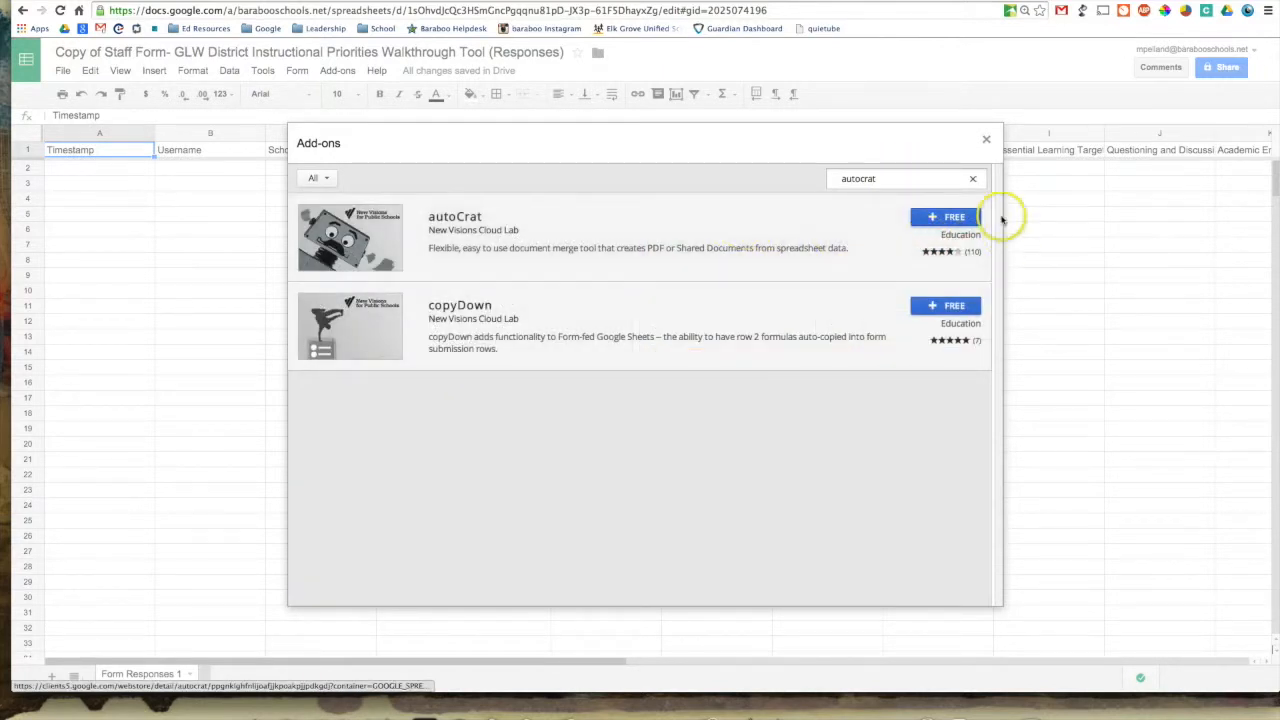
# Step: Install the free autoCrat add-on and grant it the requested Google account permissions
pyautogui.click(946, 222)
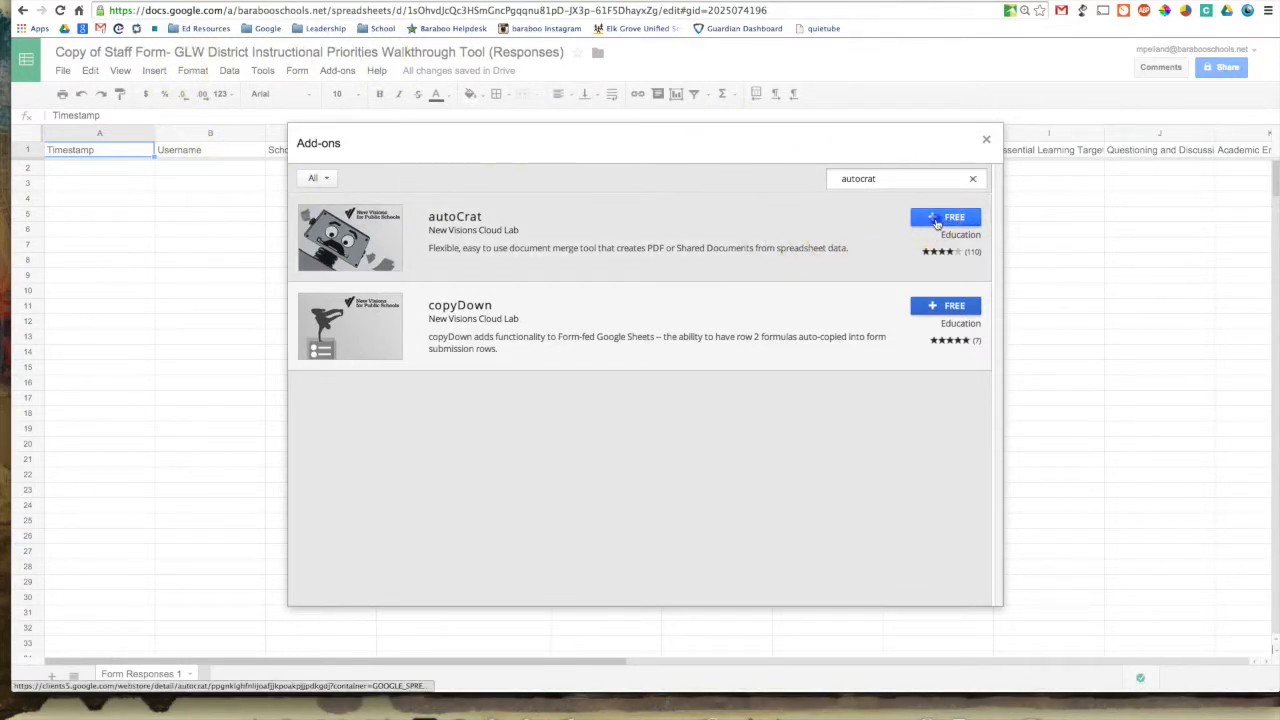
pyautogui.click(937, 222)
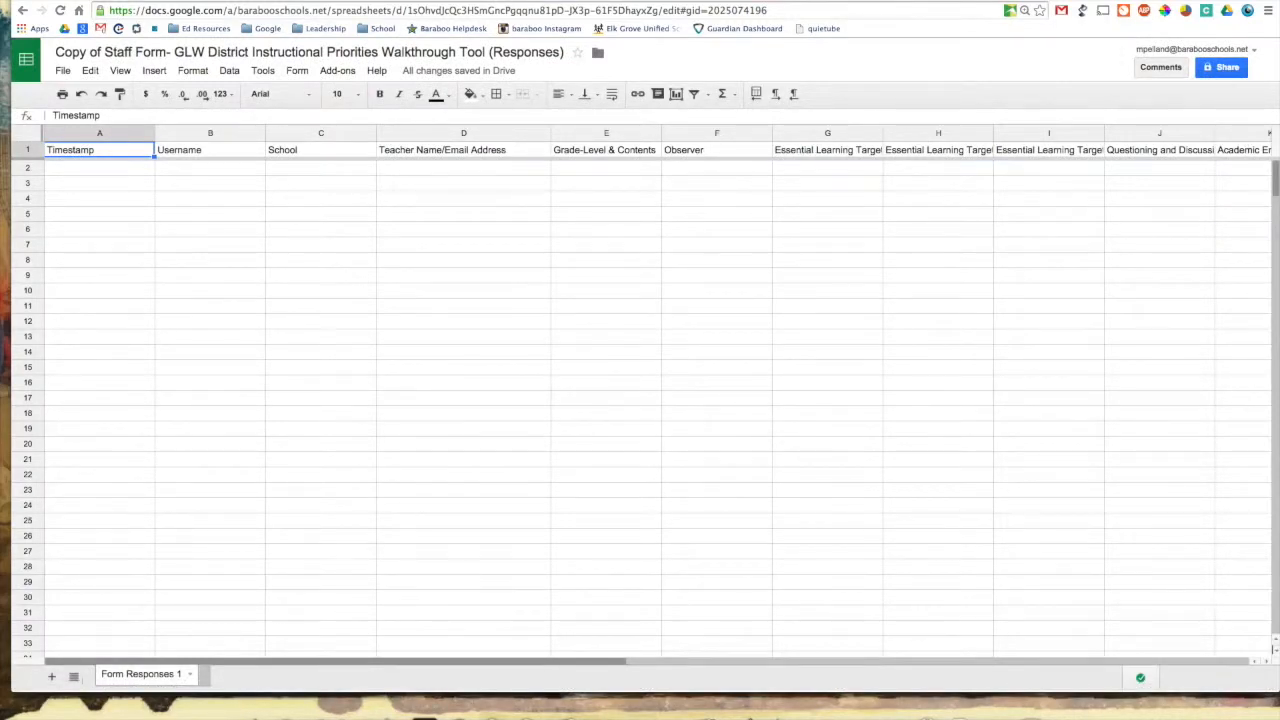
pyautogui.scroll(-5, 555, 256)
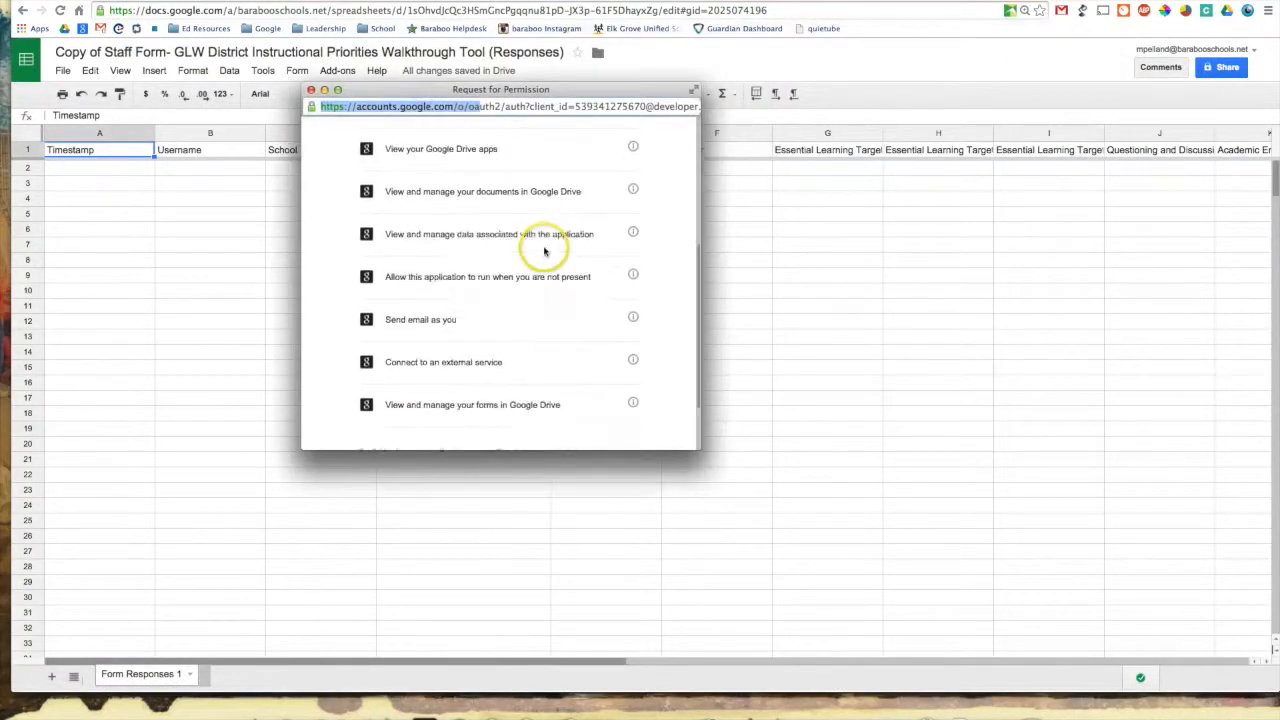
pyautogui.click(614, 420)
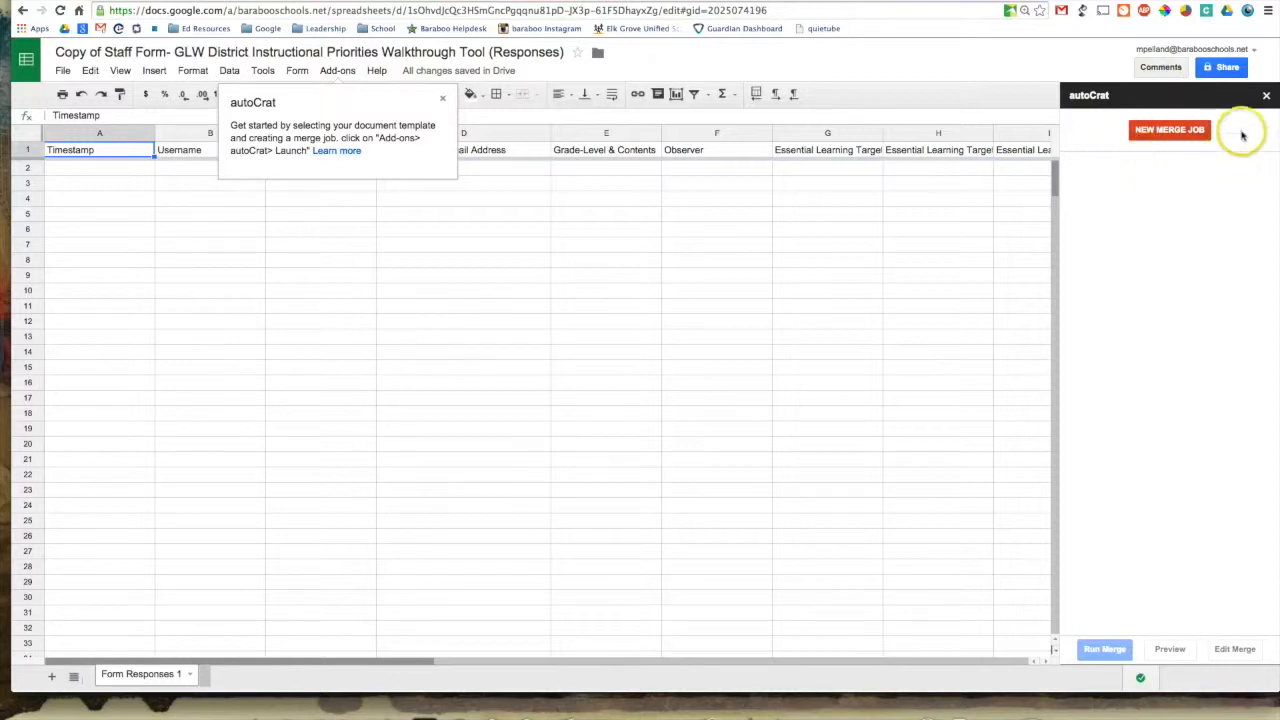
# Step: Start a new autoCrat merge job, dismiss the getting-started tip, and choose to pick the template from Drive
pyautogui.click(1167, 134)
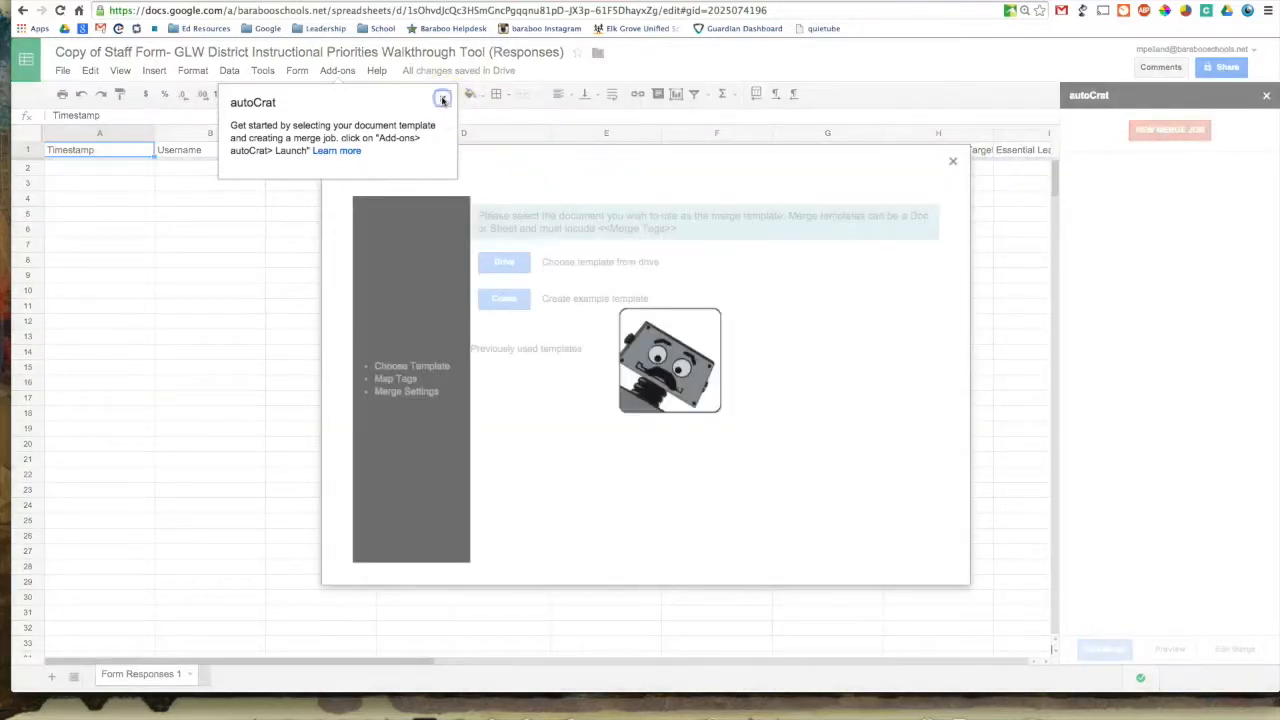
pyautogui.click(442, 100)
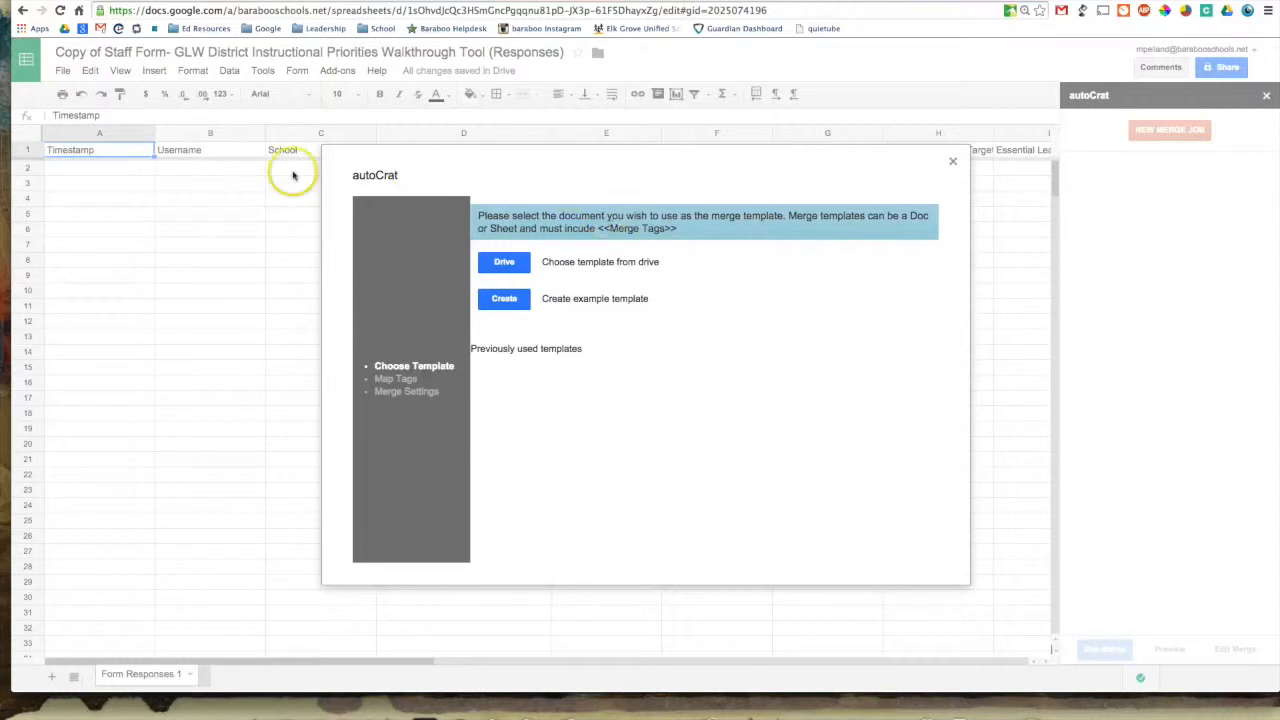
pyautogui.click(506, 263)
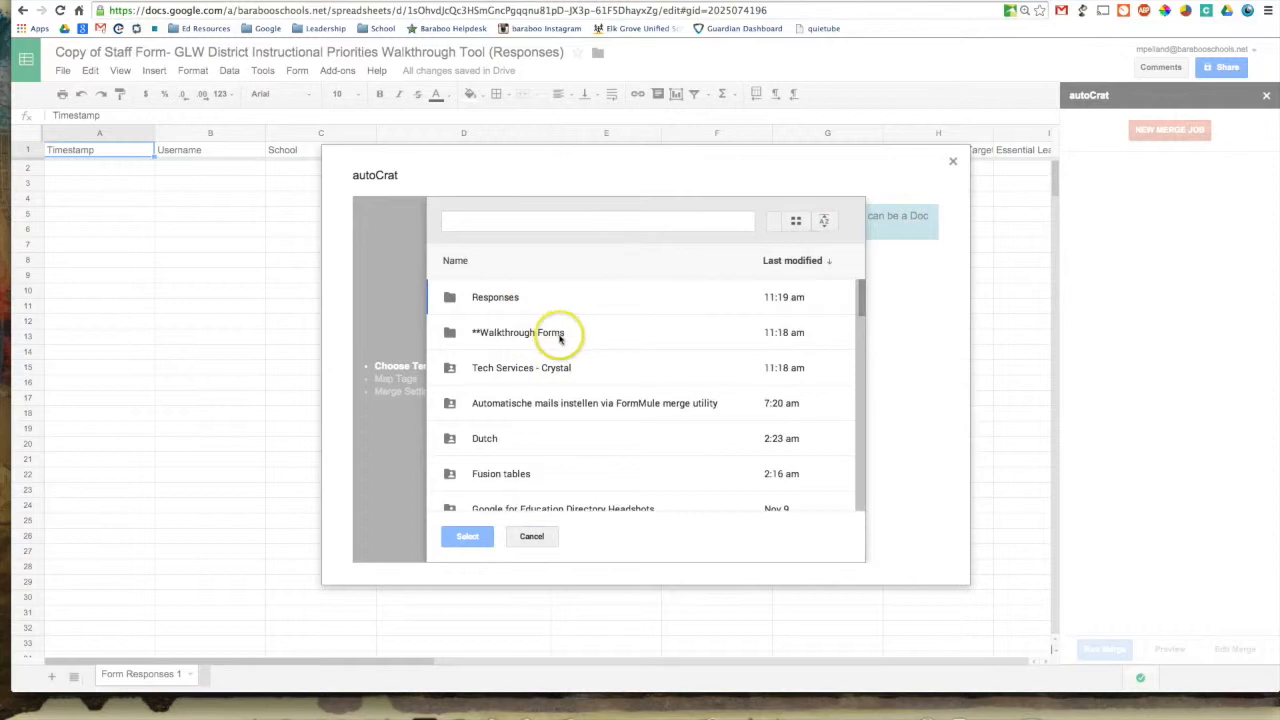
# Step: Search Drive for "copy of" in the template picker and switch the results to thumbnail view
pyautogui.click(497, 220)
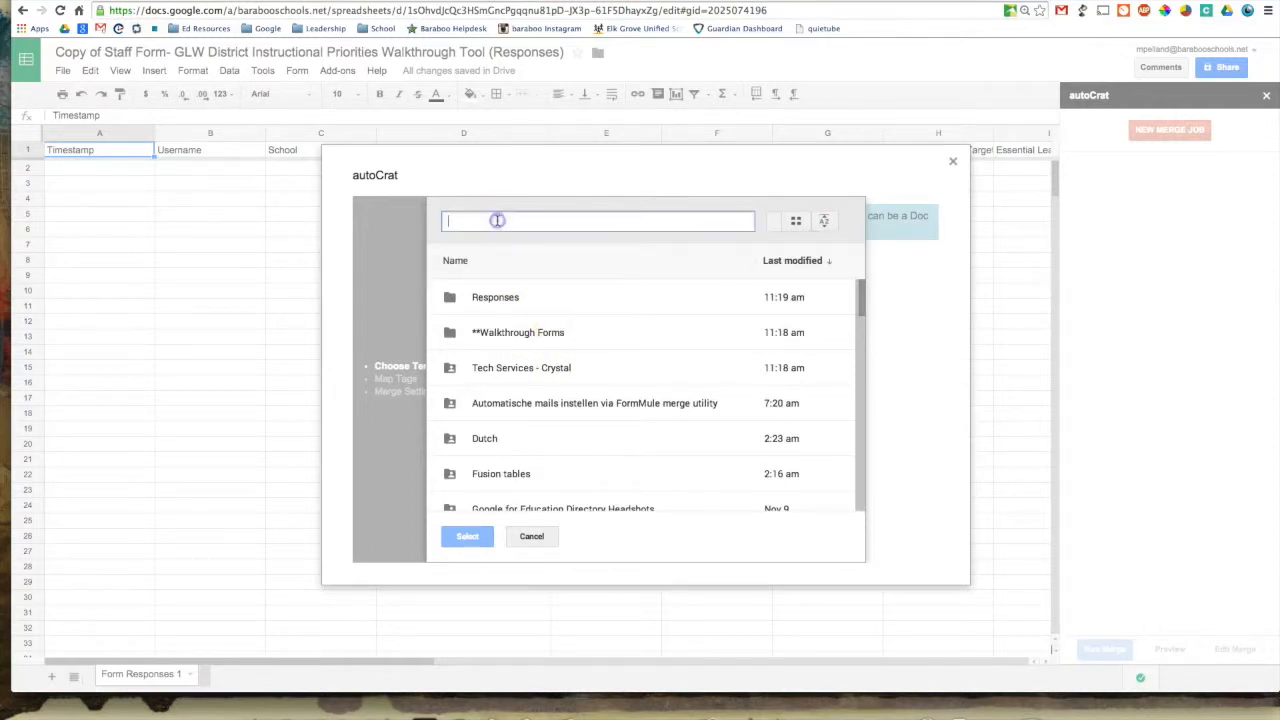
pyautogui.write('copy of')
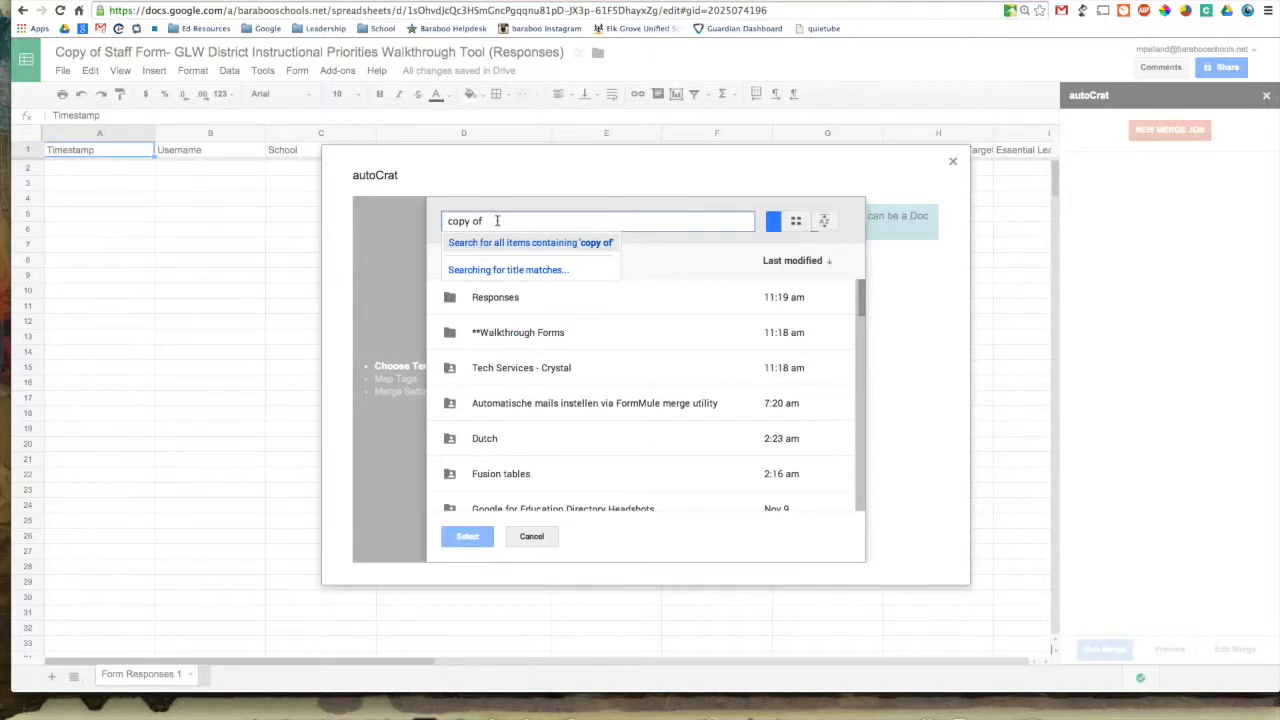
pyautogui.press('Return')
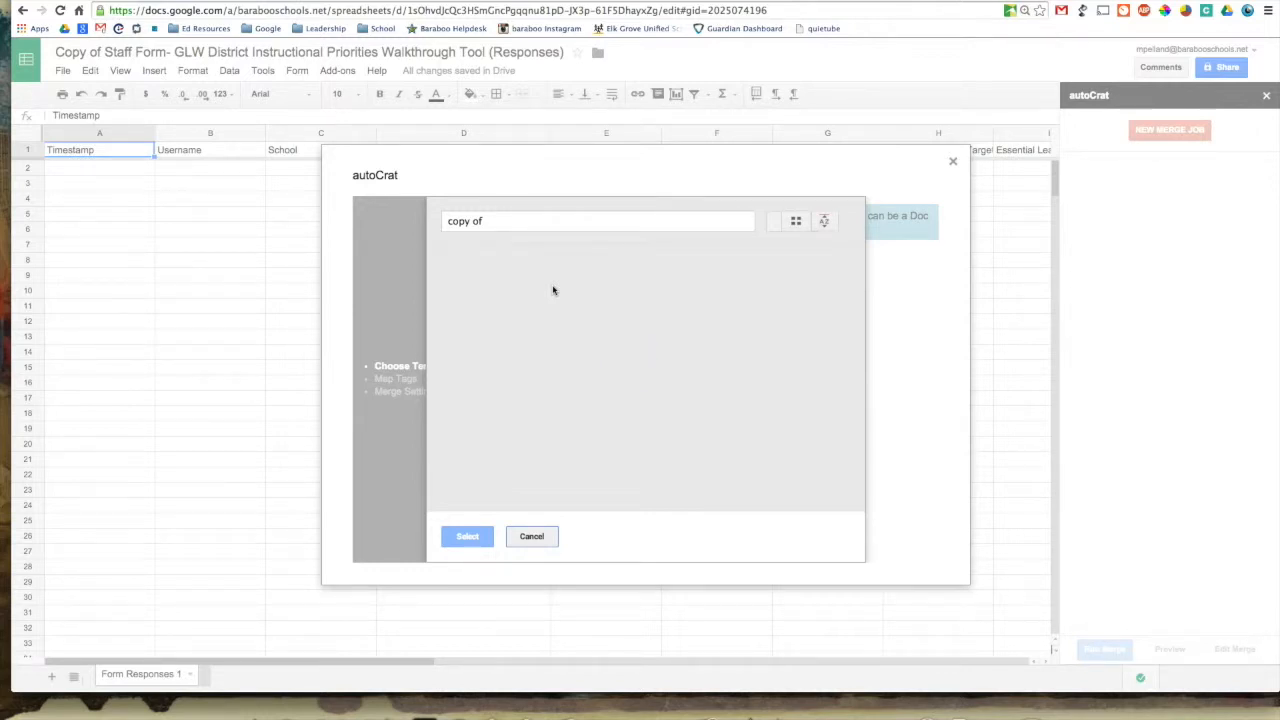
pyautogui.click(516, 221)
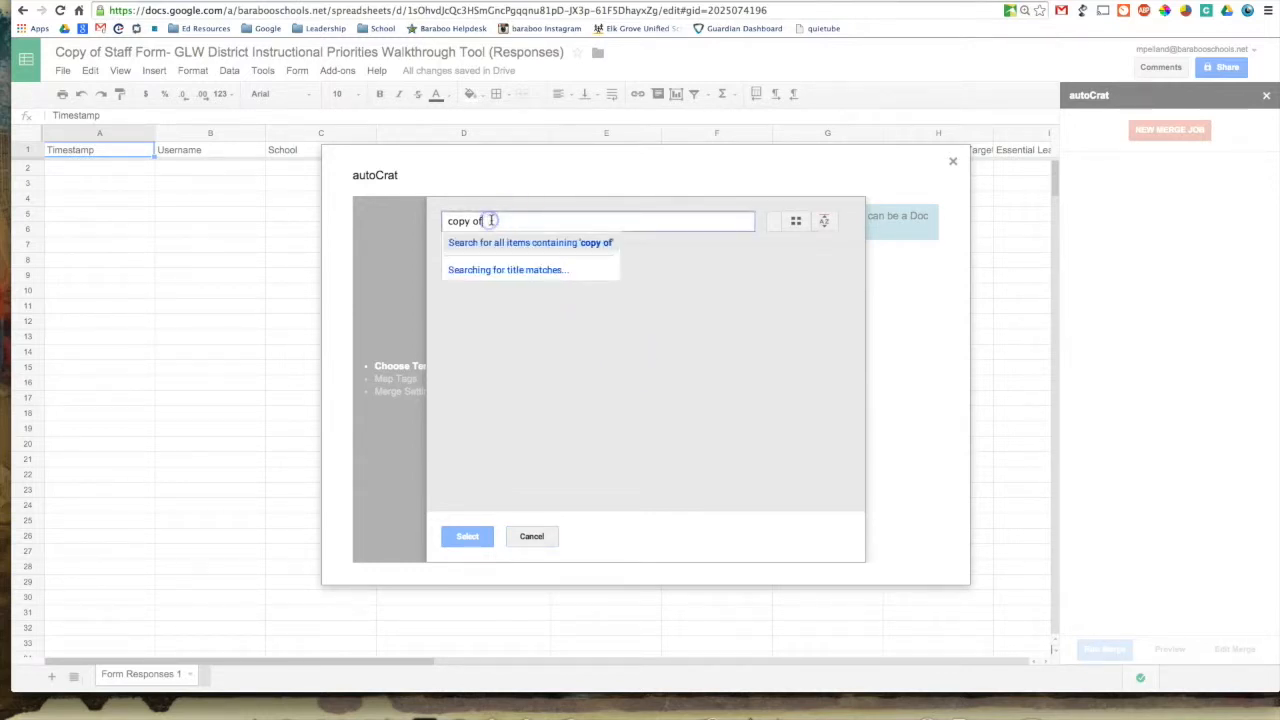
pyautogui.click(543, 223)
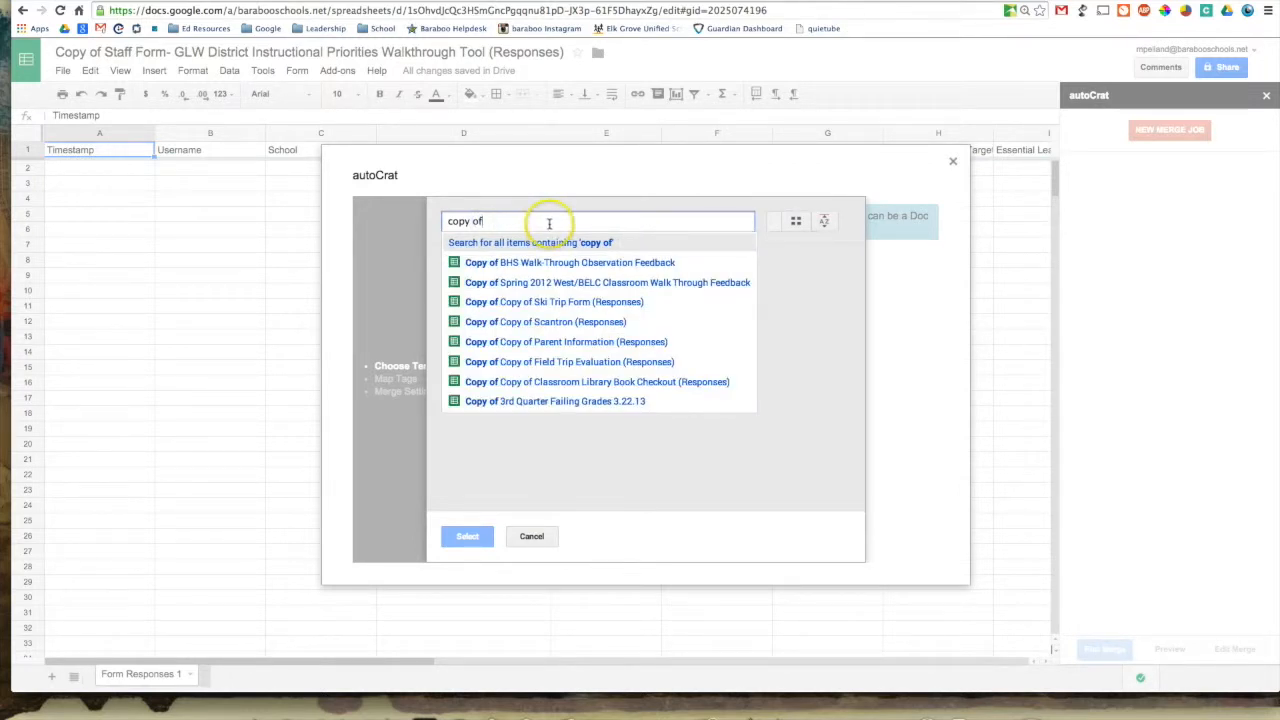
pyautogui.click(792, 222)
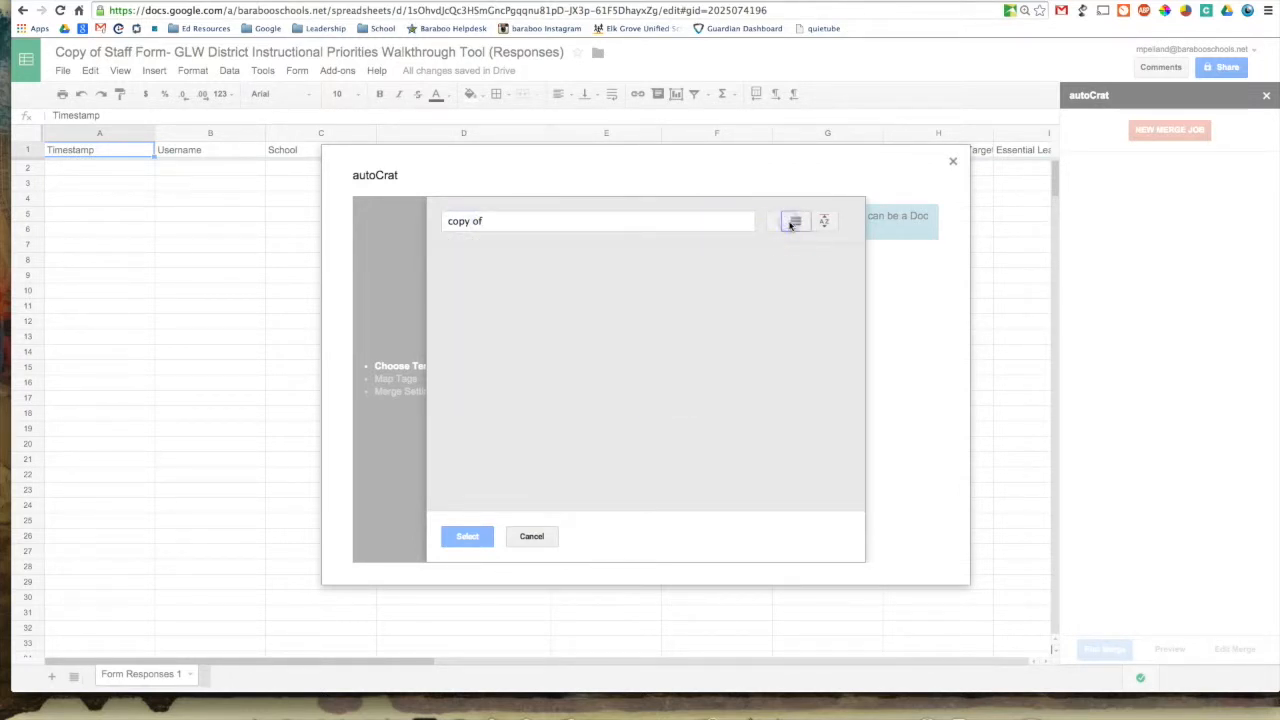
# Step: Refine the Drive search to "copy of GLW" and select the Copy of GLW Walkthrough Template document as the merge template
pyautogui.click(557, 223)
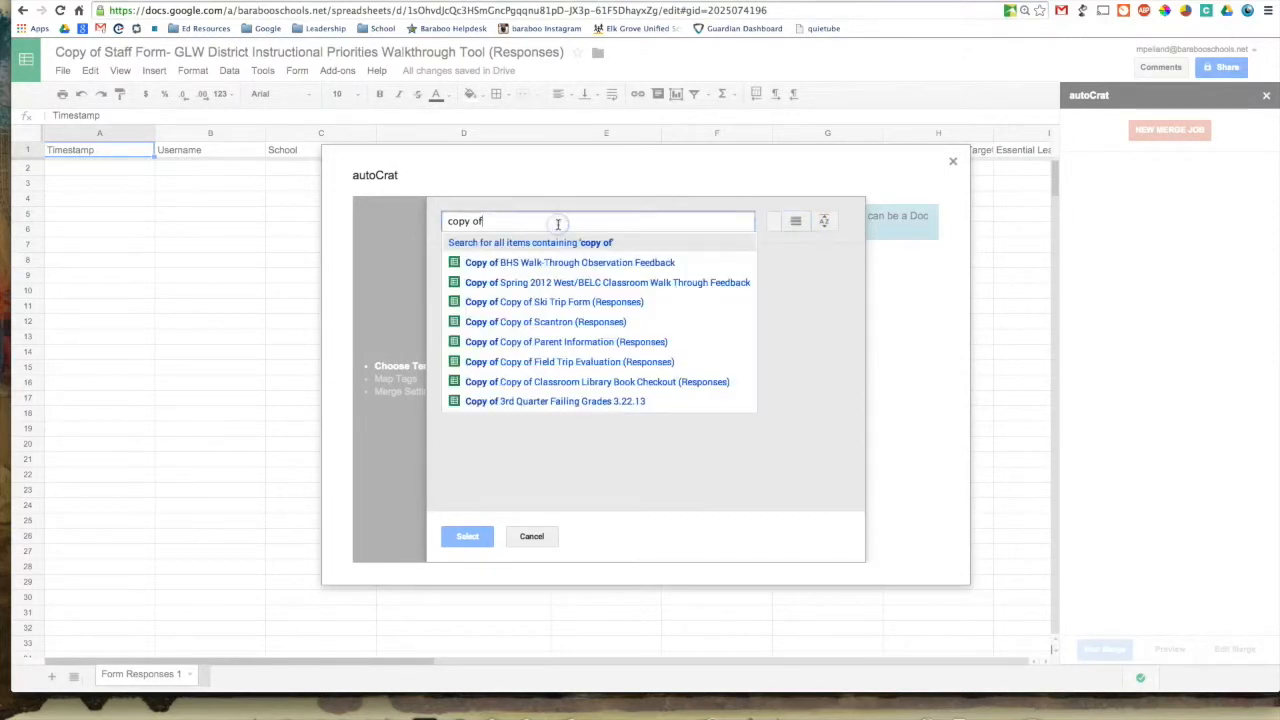
pyautogui.write('G')
pyautogui.write('KW I')
pyautogui.press('BackSpace')
pyautogui.press('BackSpace')
pyautogui.press('BackSpace')
pyautogui.press('BackSpace')
pyautogui.write('LW')
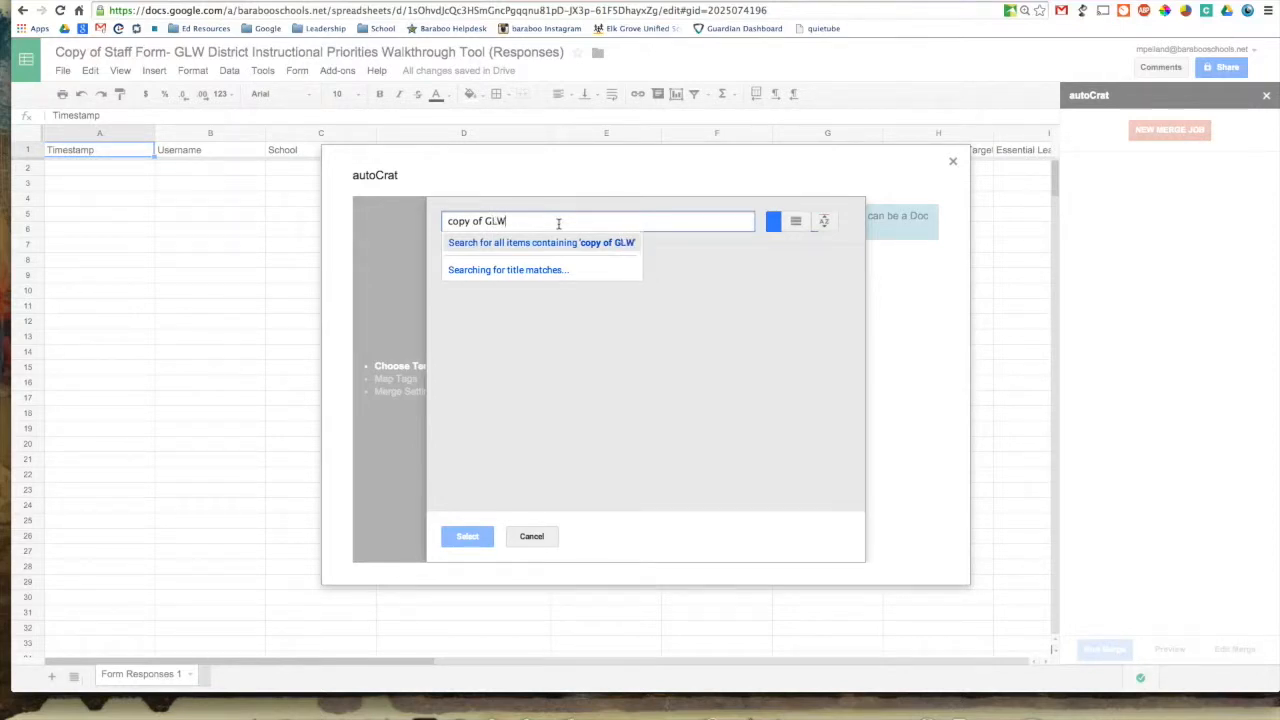
pyautogui.press('Return')
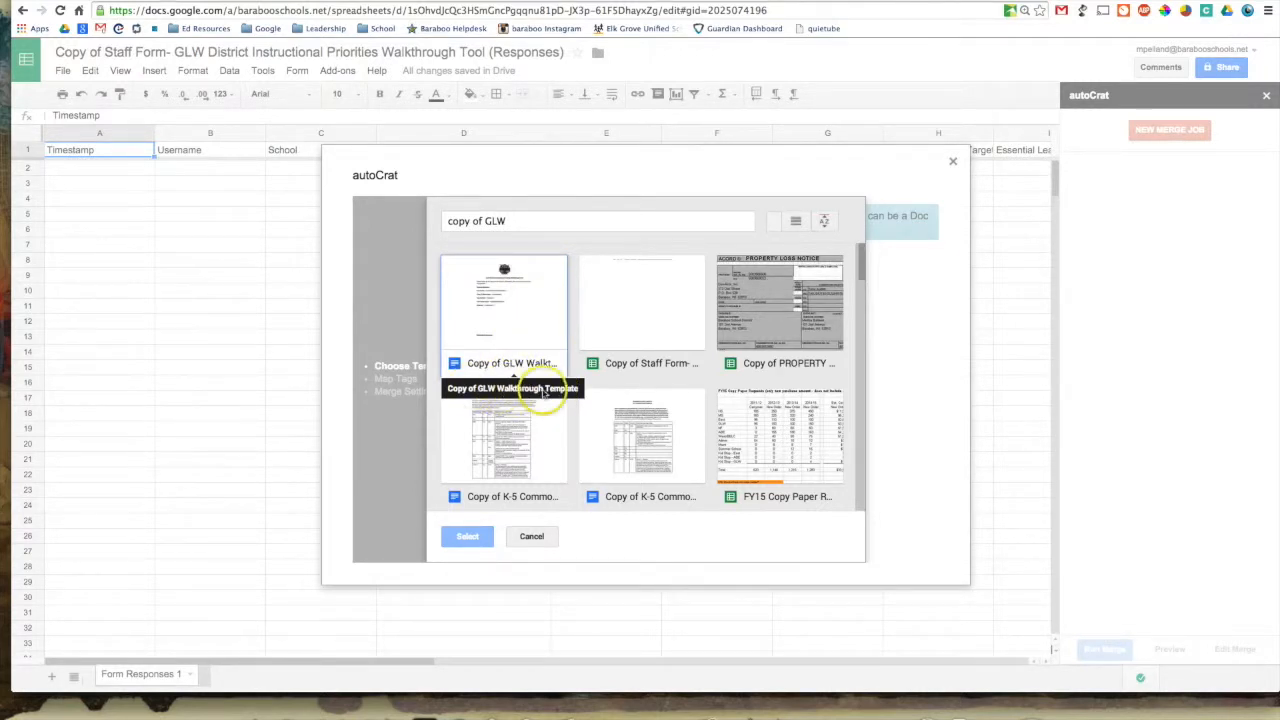
pyautogui.click(505, 328)
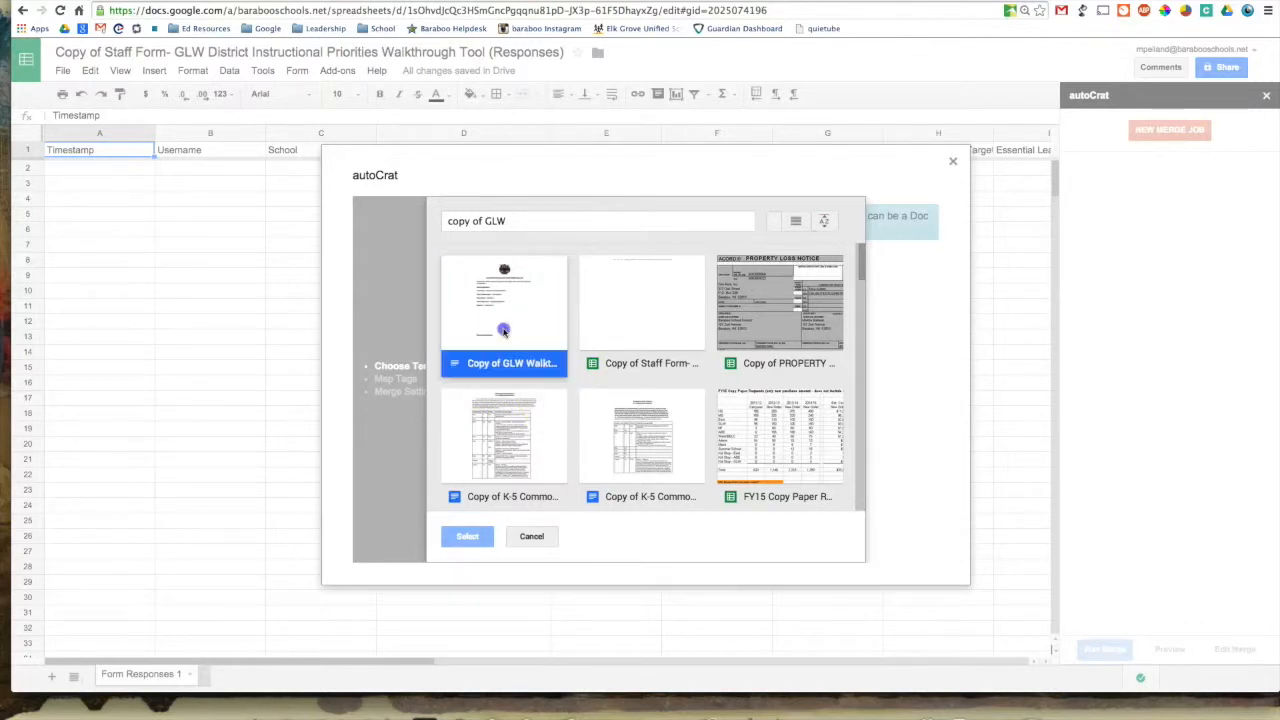
pyautogui.click(467, 536)
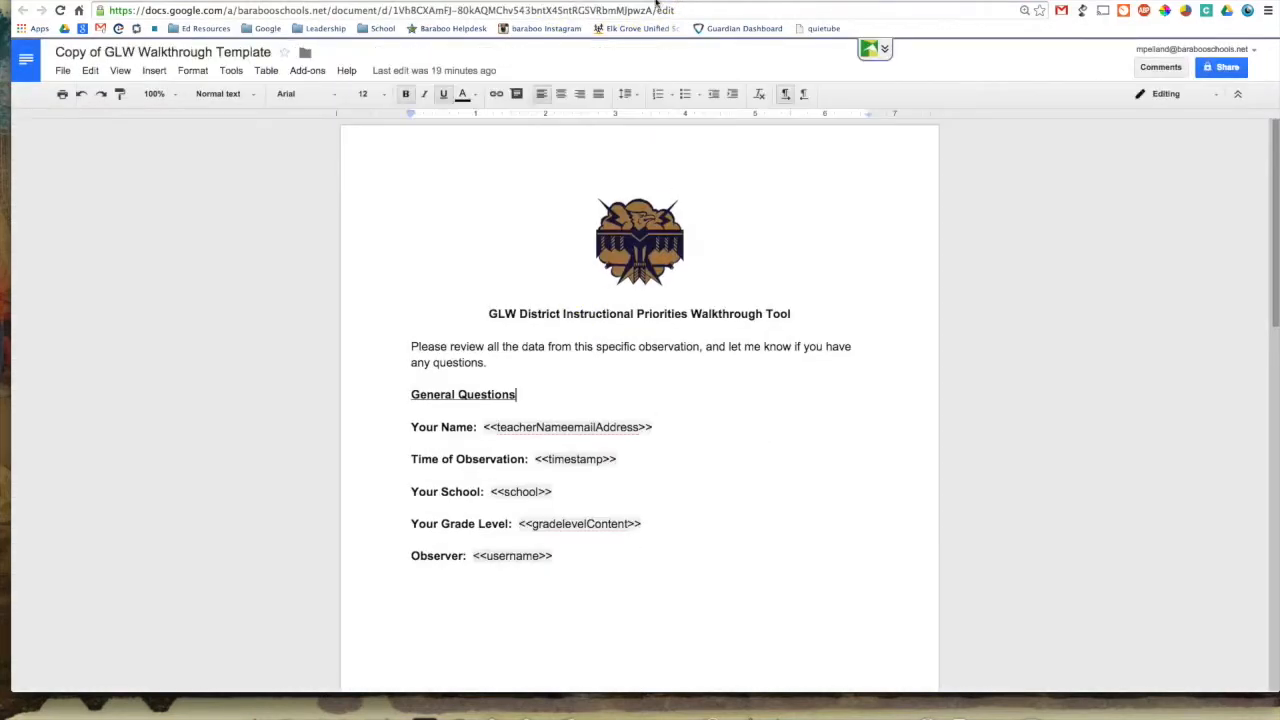
# Step: Review the merge tags in the template document and set a name beginning "GLW Merg" for the merge job
pyautogui.moveTo(497, 427); pyautogui.dragTo(645, 427)
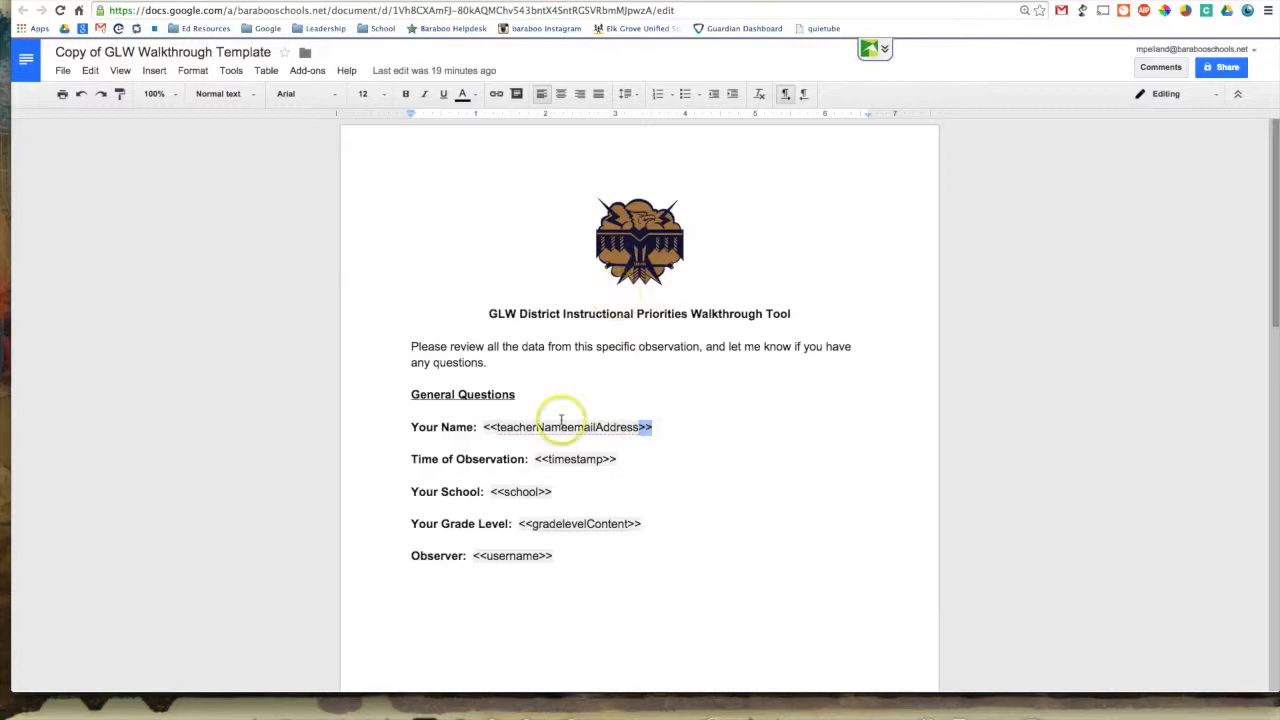
pyautogui.scroll(-2, 563, 420)
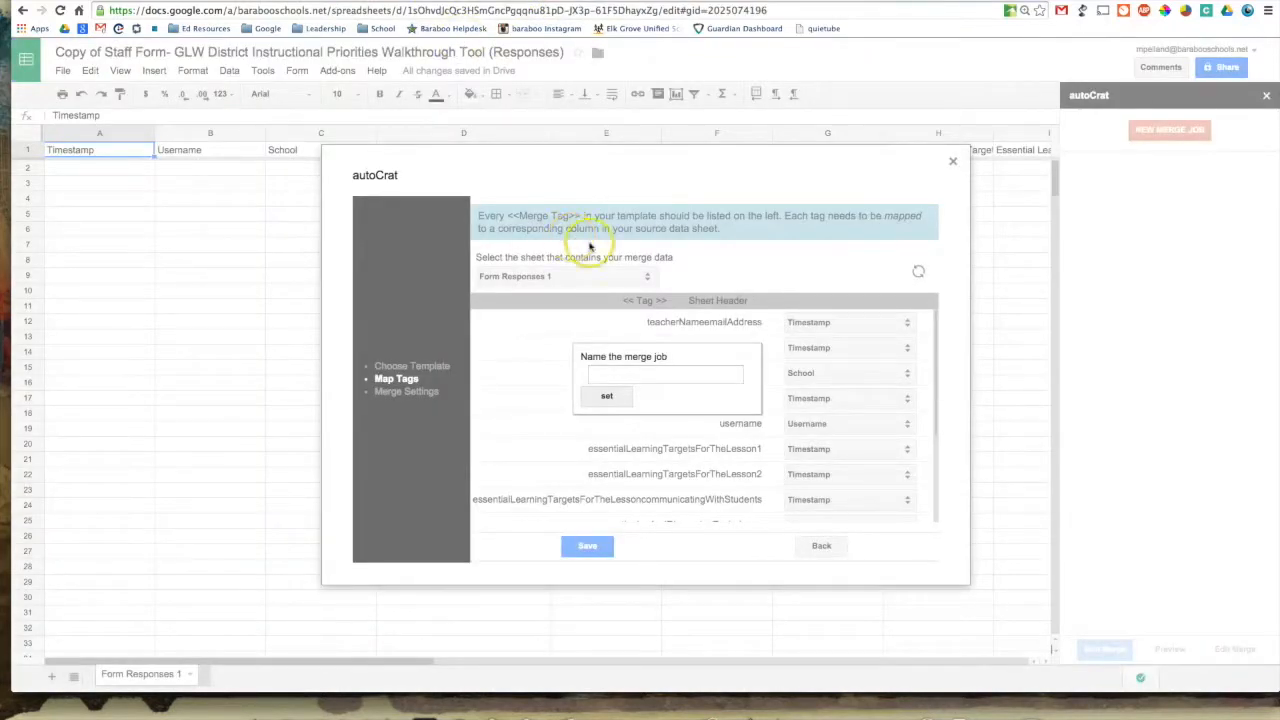
pyautogui.click(619, 377)
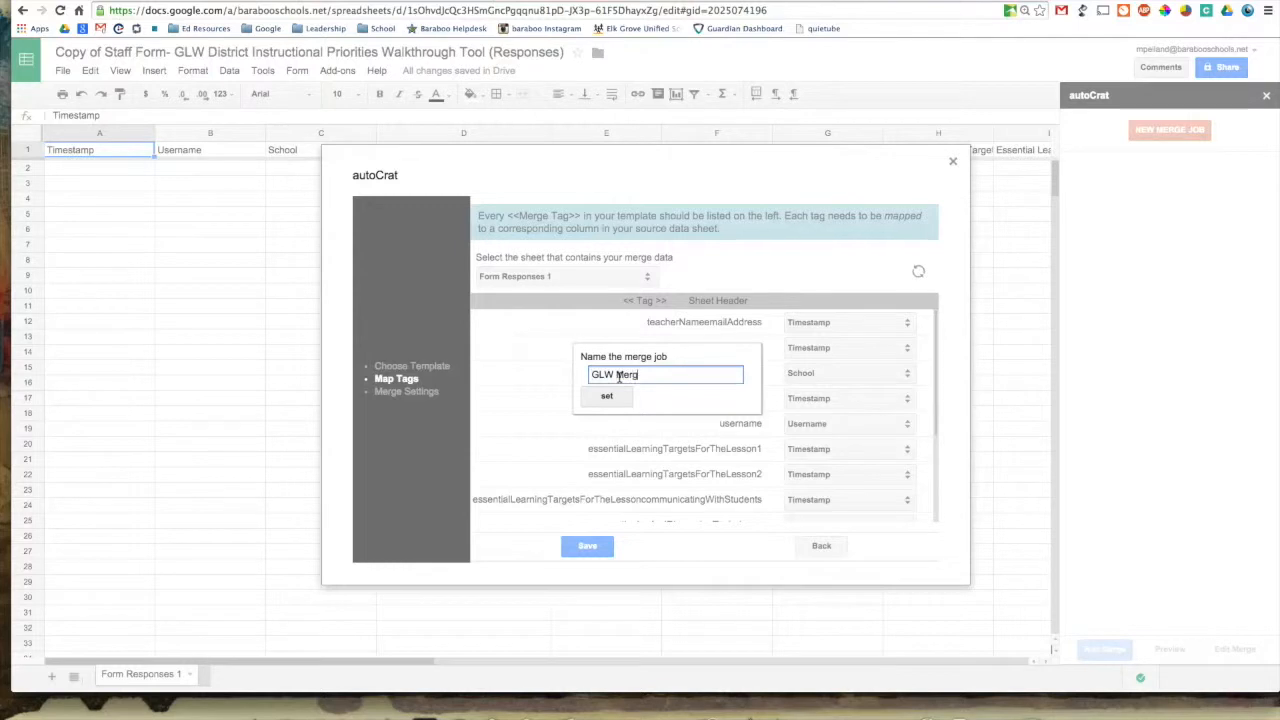
pyautogui.click(608, 397)
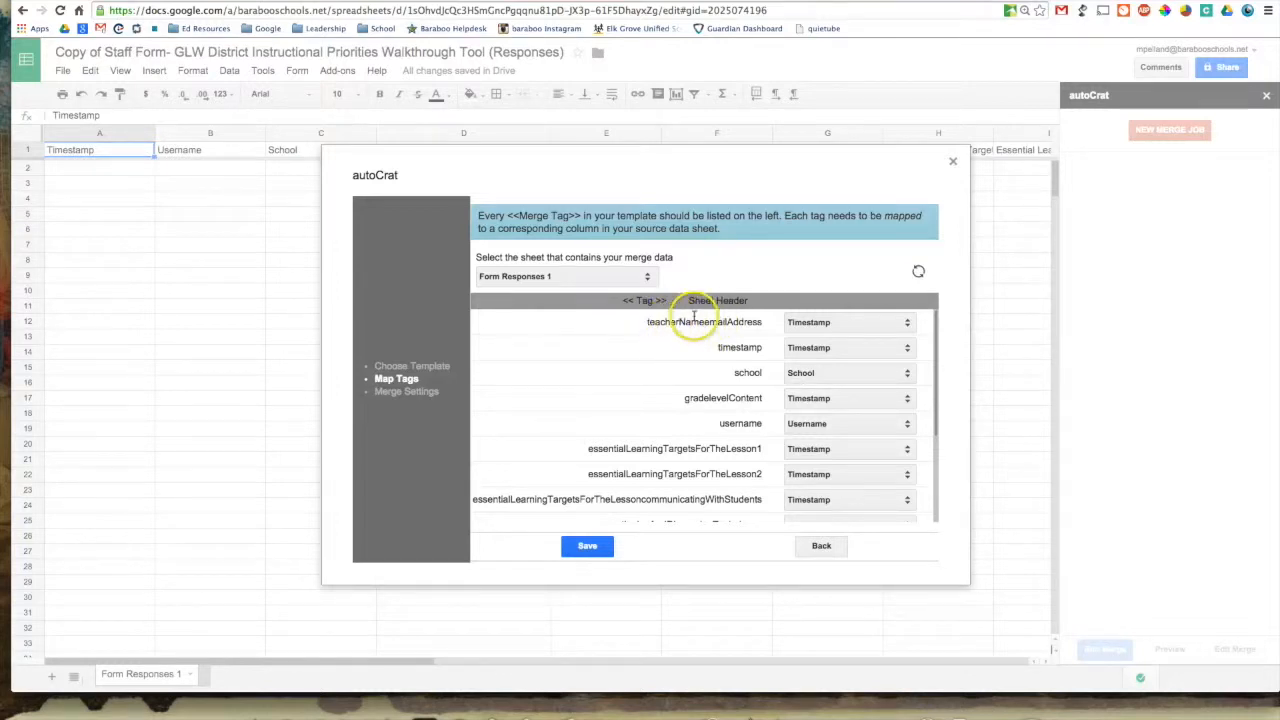
# Step: Map teacherNameemailAddress to Teacher Name/Email Address and gradelevelContent to Grade-Level & Contents, keeping username mapped to Username
pyautogui.click(825, 324)
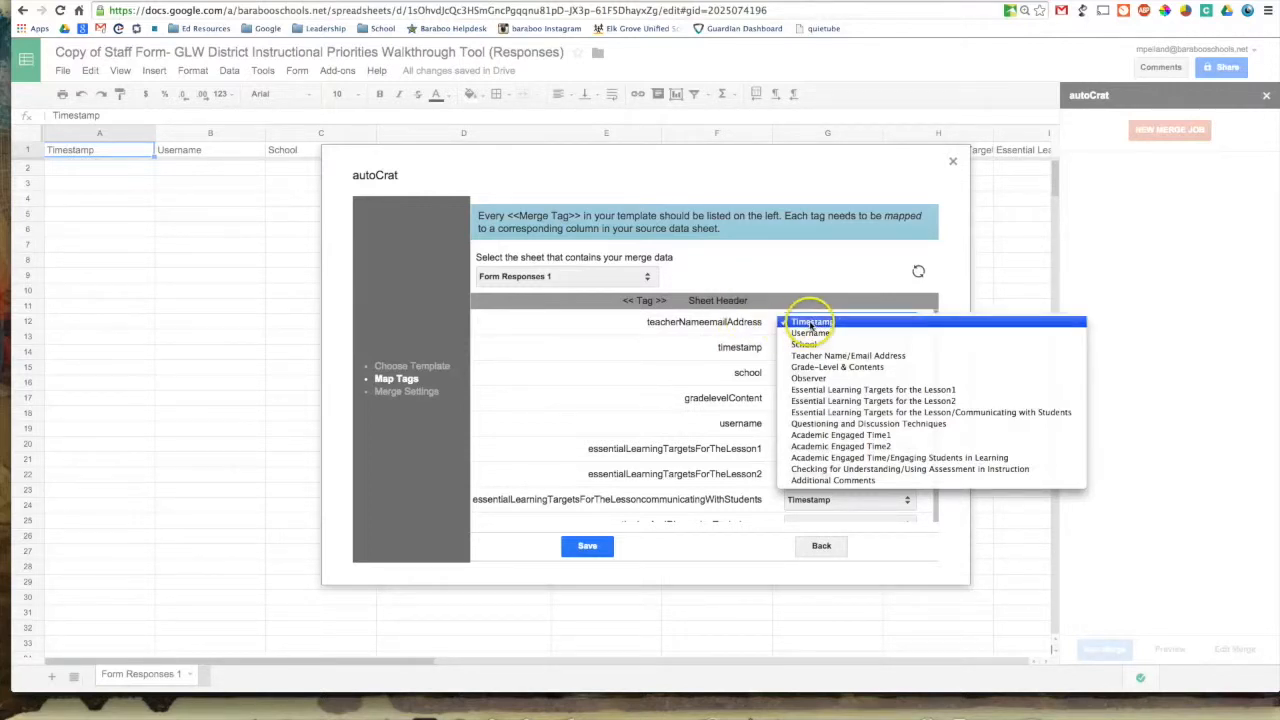
pyautogui.click(826, 356)
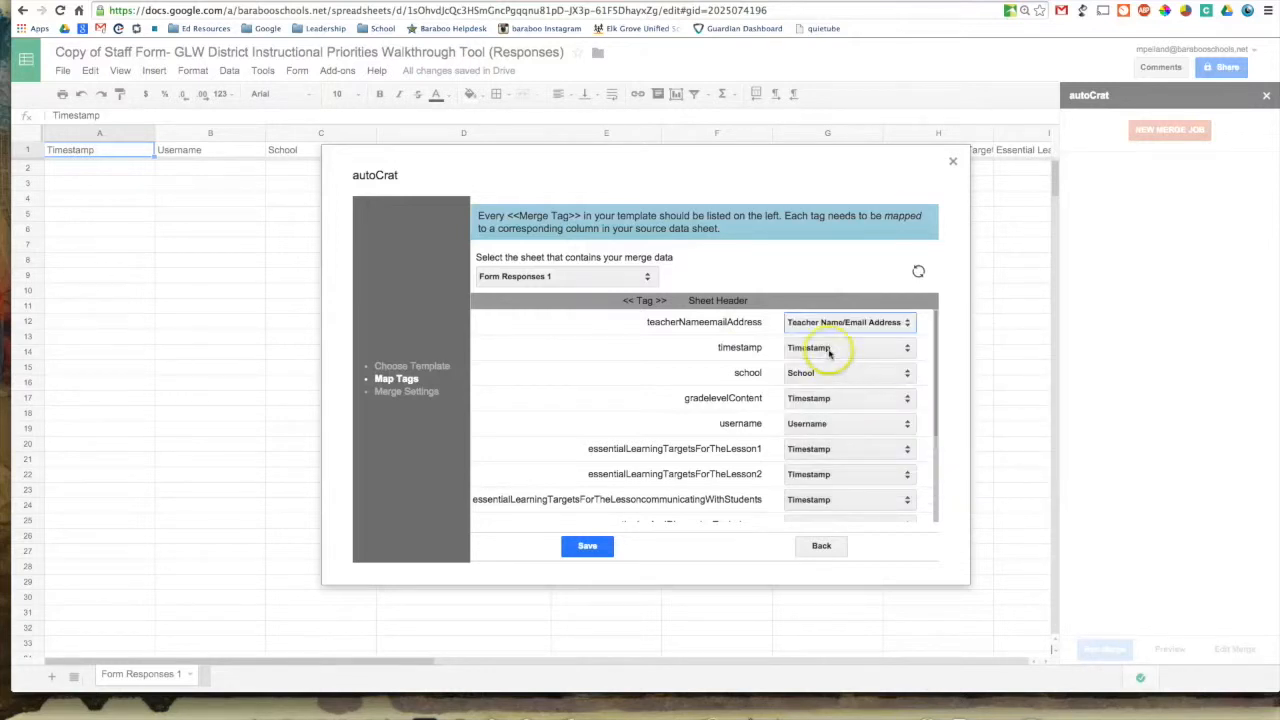
pyautogui.click(811, 403)
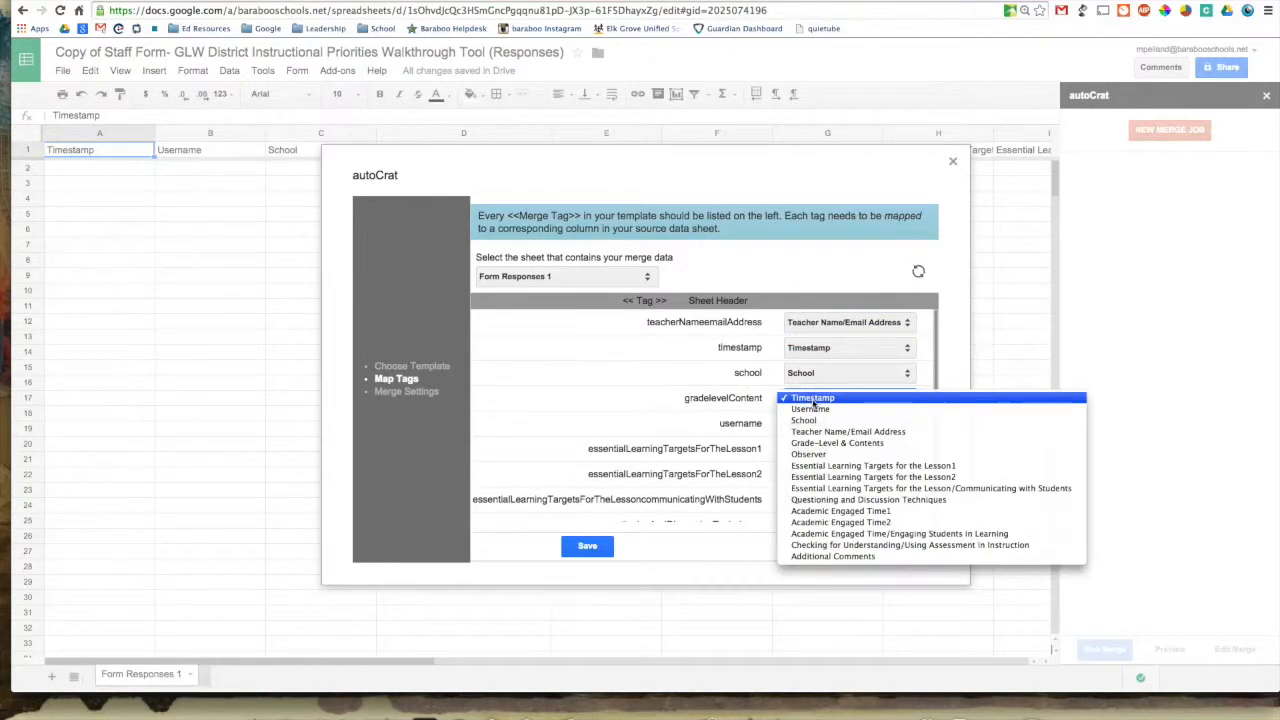
pyautogui.click(830, 442)
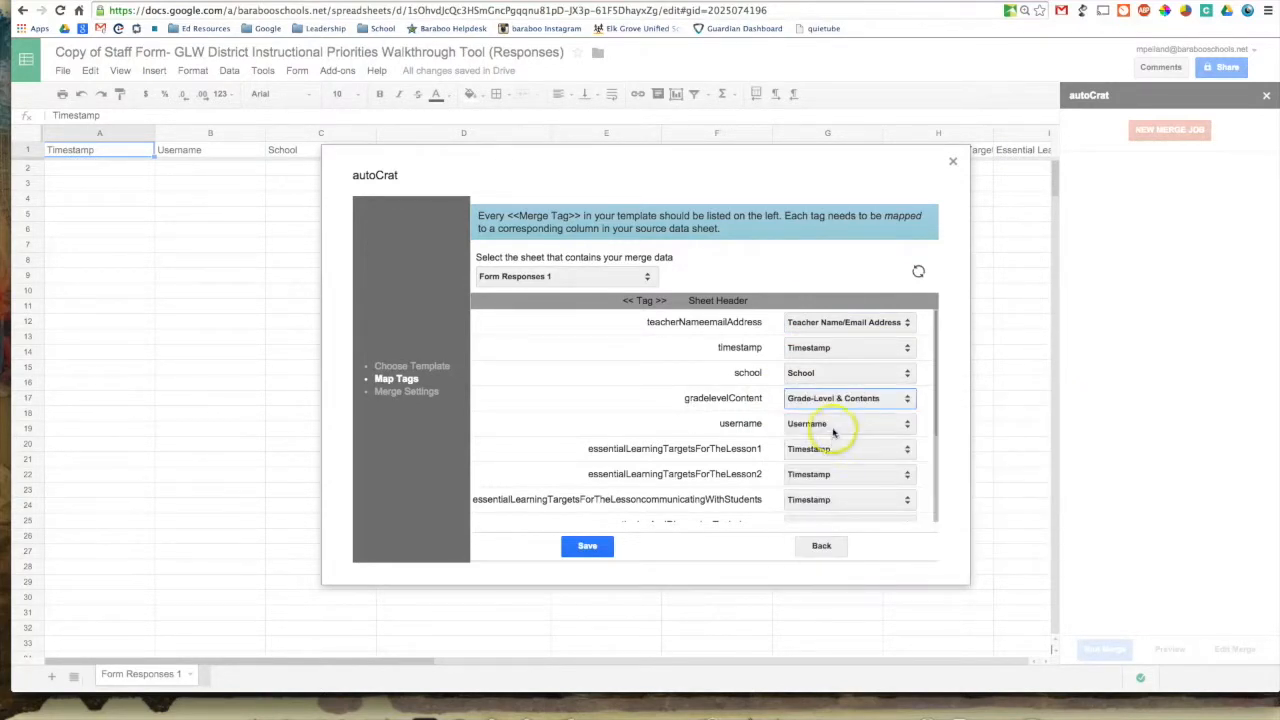
pyautogui.click(833, 430)
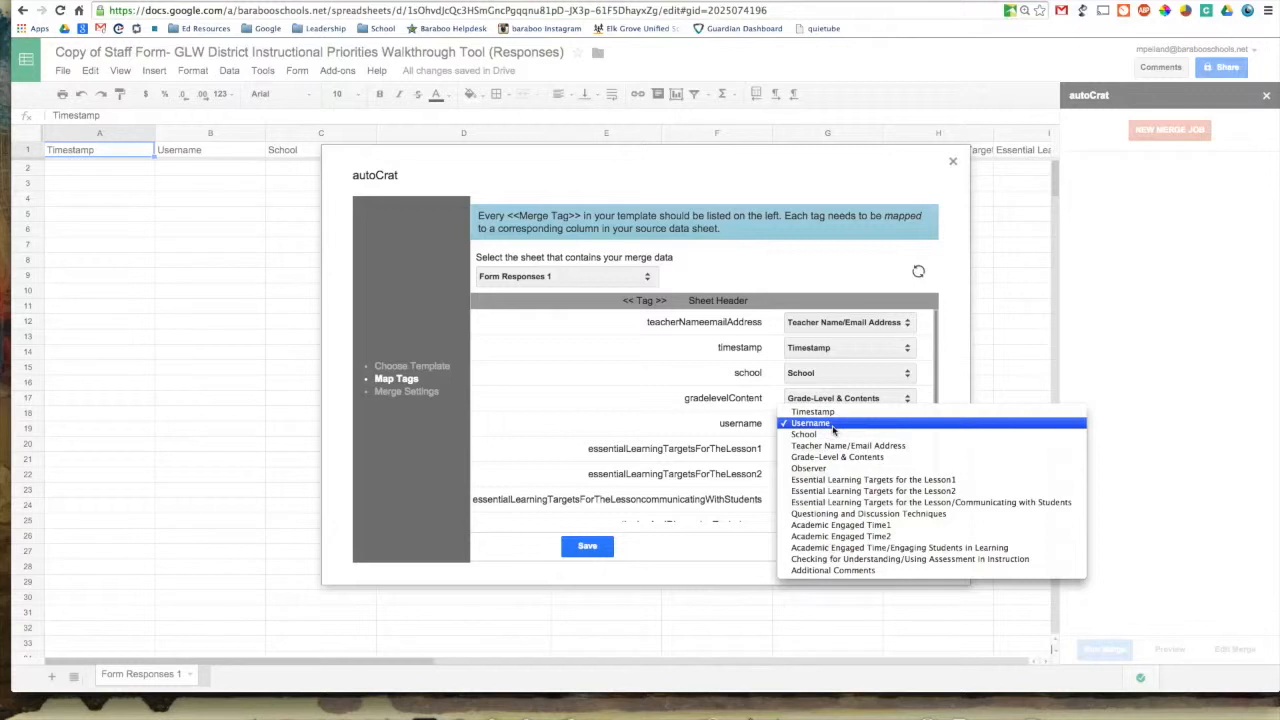
pyautogui.click(833, 425)
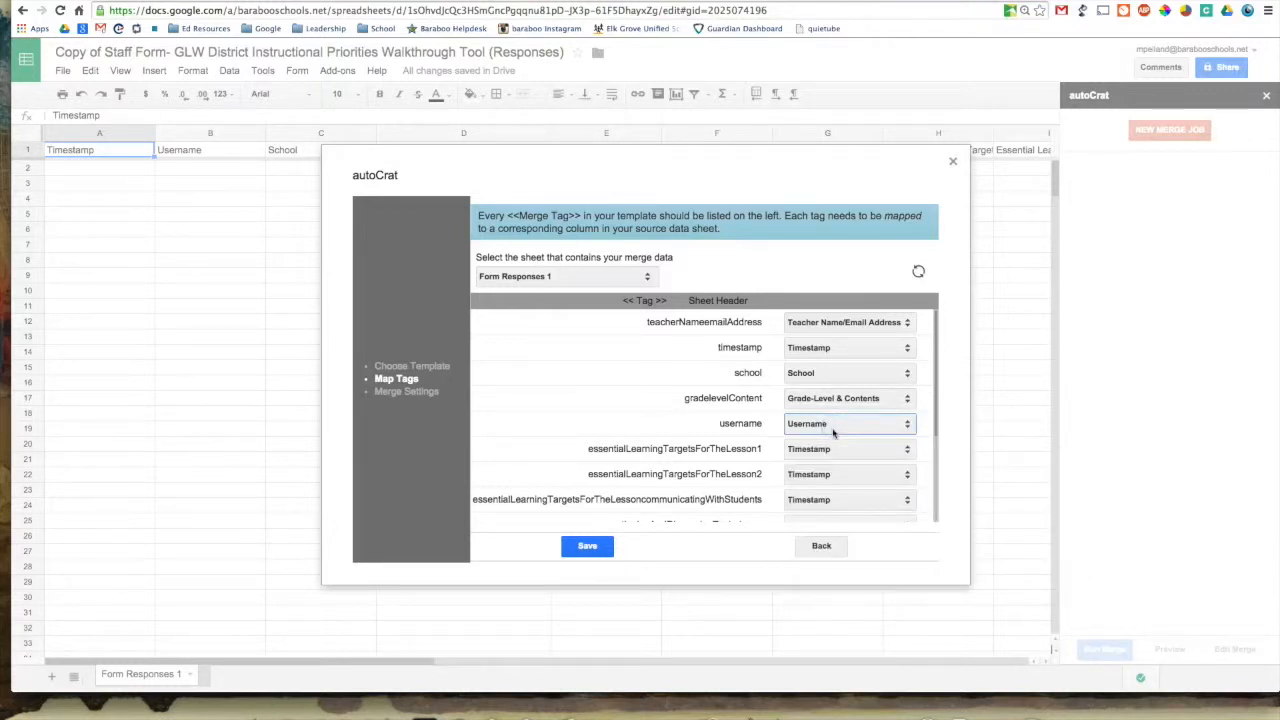
# Step: Map the three essentialLearningTargets tags in order to Essential Learning Targets for the Lesson1, Lesson2 and Lesson/Communicating with Students
pyautogui.click(822, 450)
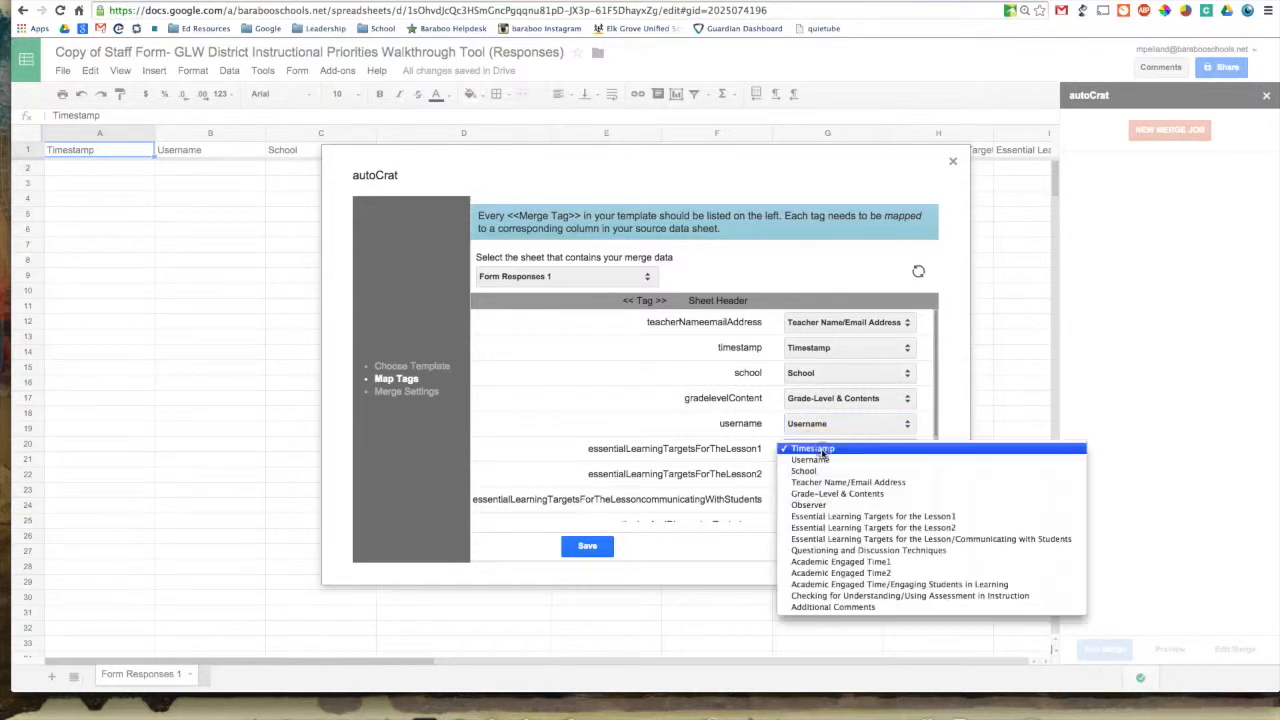
pyautogui.click(846, 519)
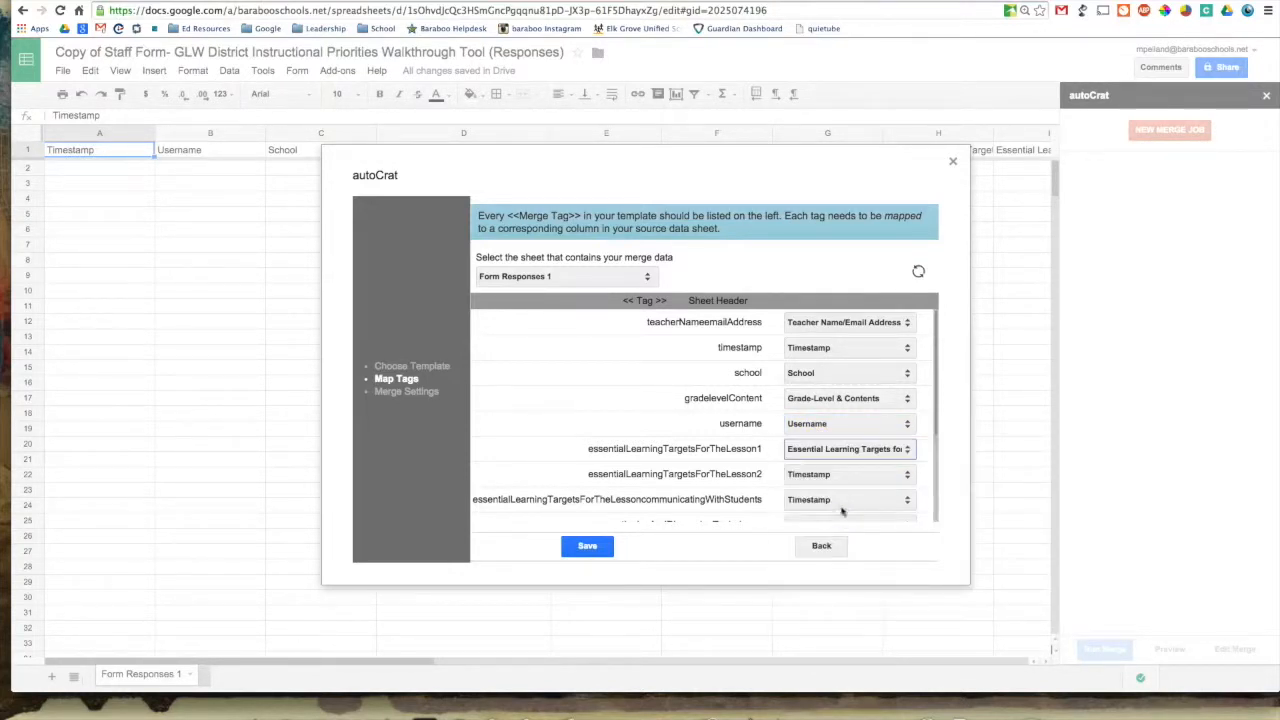
pyautogui.click(830, 474)
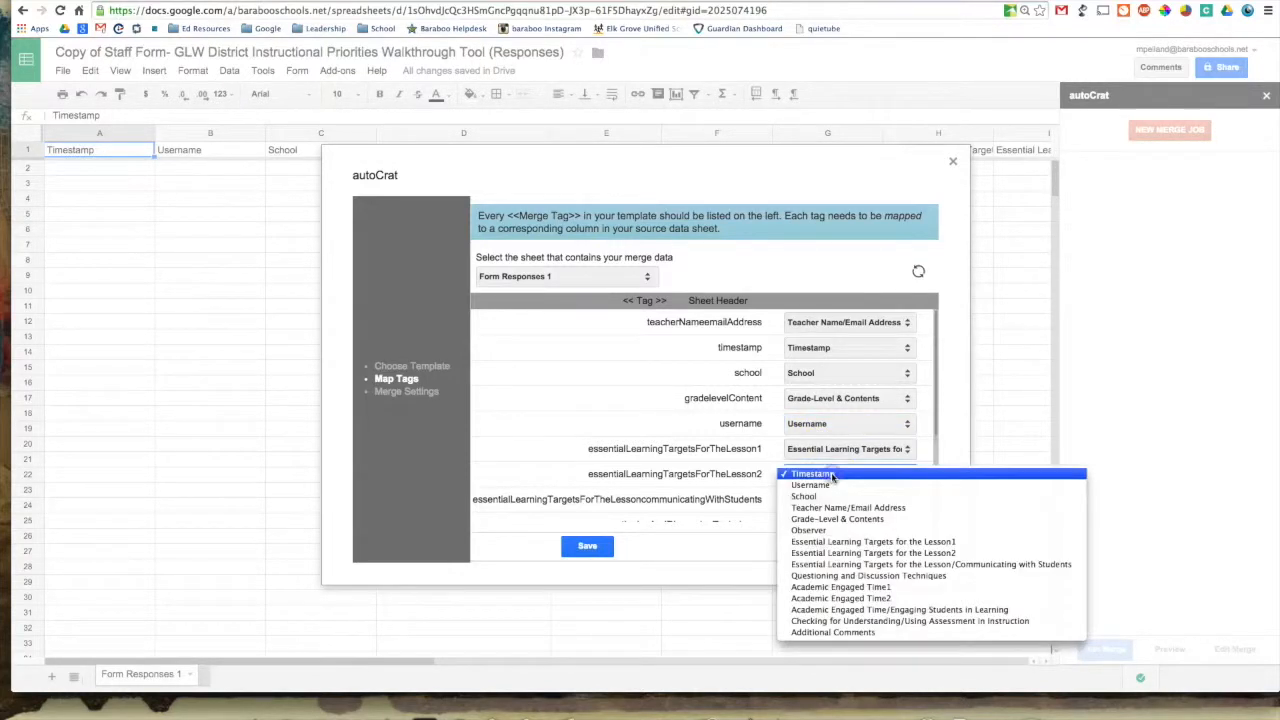
pyautogui.click(855, 552)
pyautogui.scroll(-1, 855, 488)
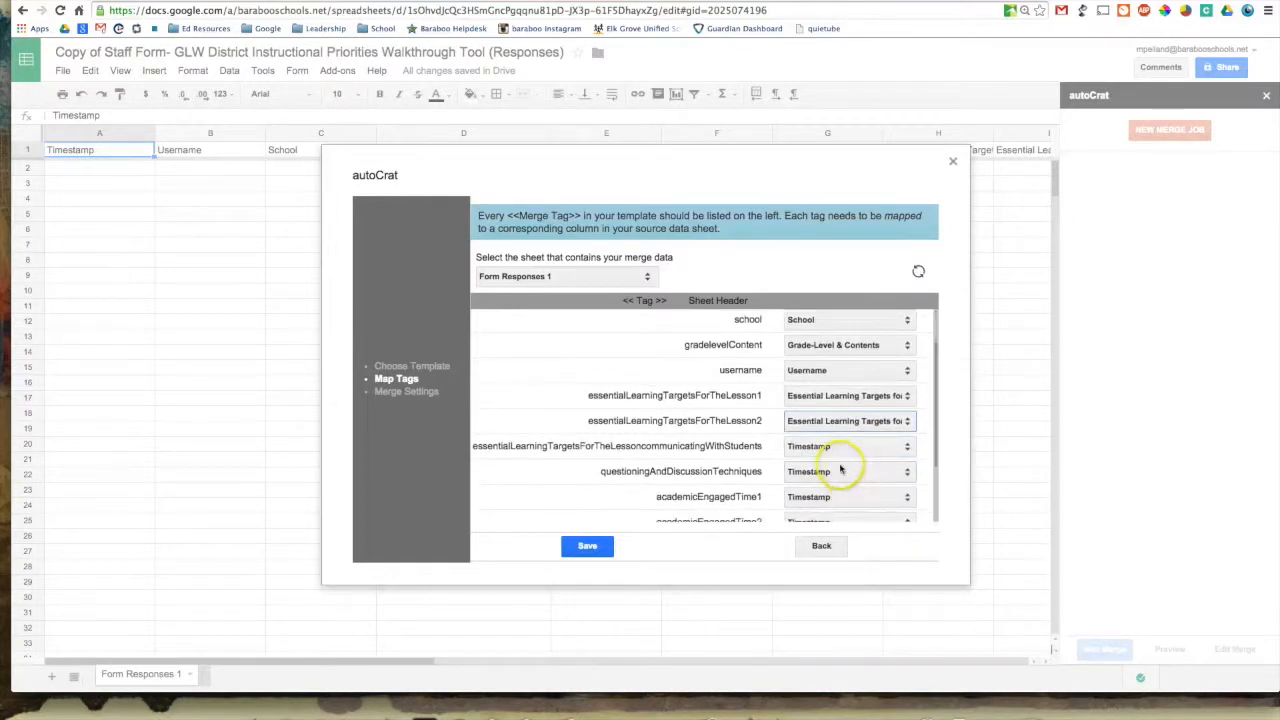
pyautogui.click(840, 448)
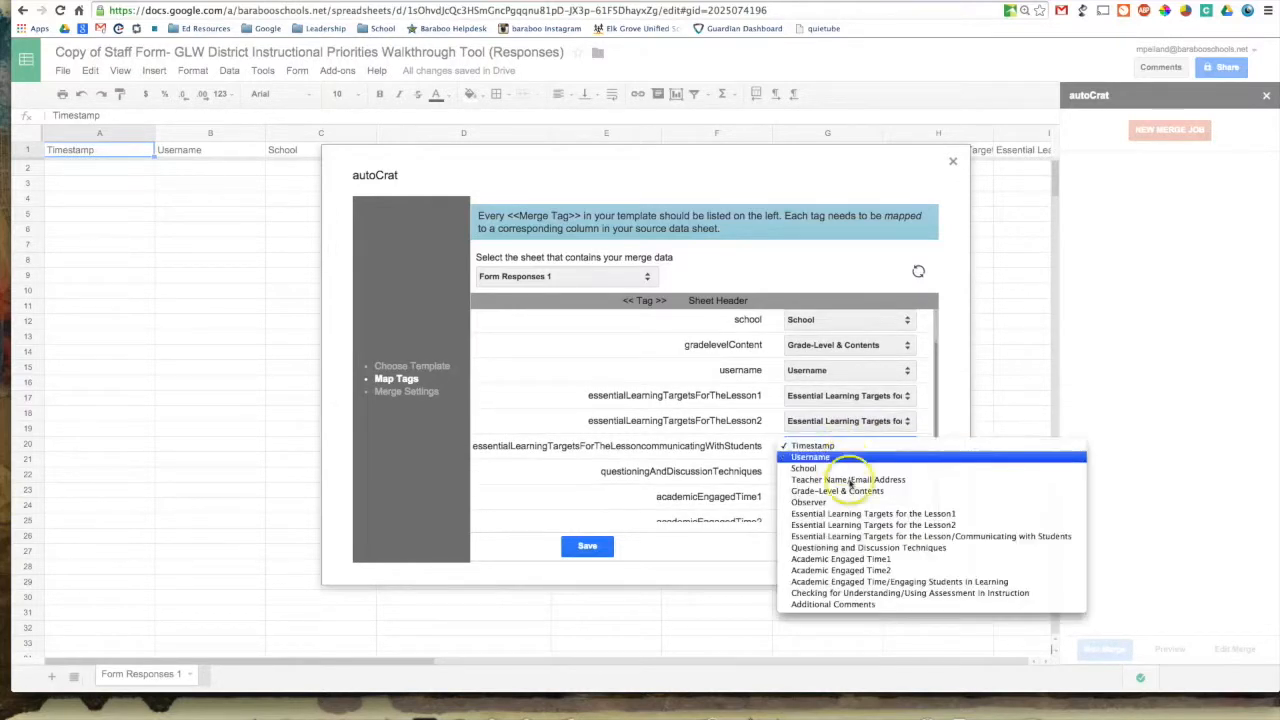
pyautogui.click(866, 538)
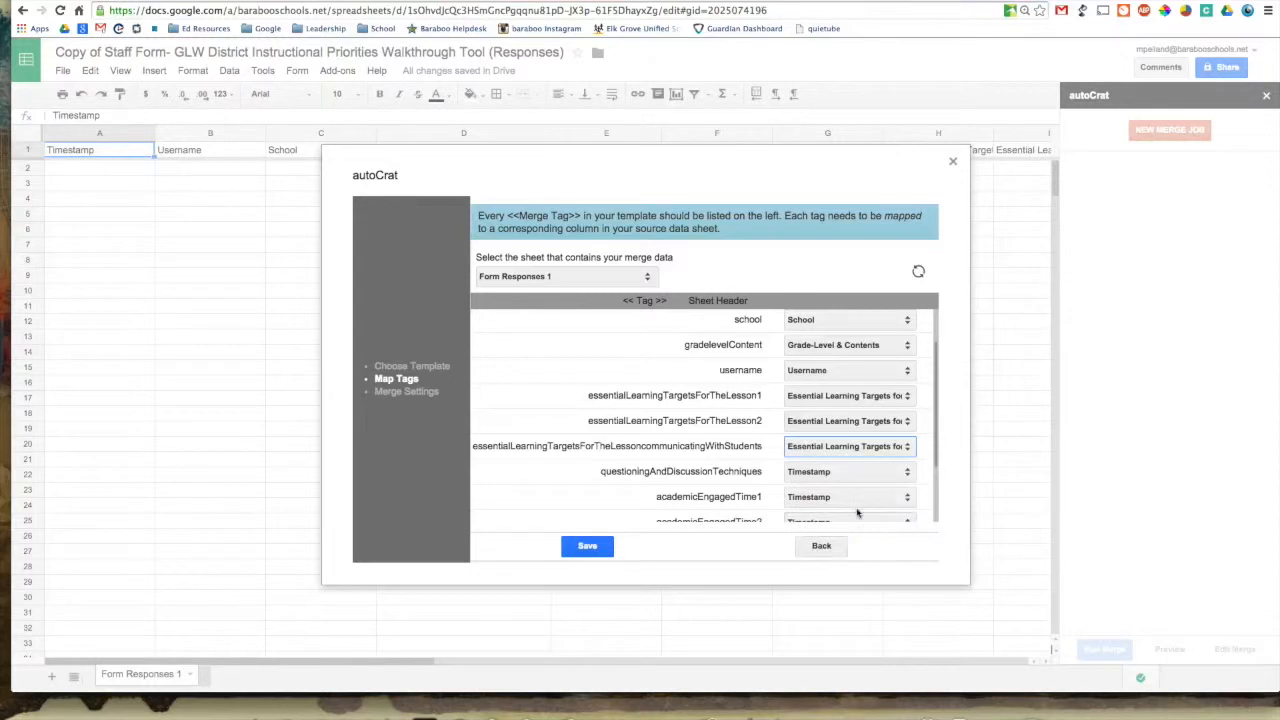
# Step: Map questioningAndDiscussionTechniques to Questioning and Discussion Techniques, and academicEngagedTime1 and academicEngagedTime2 to Academic Engaged Time1 and Academic Engaged Time2
pyautogui.click(866, 472)
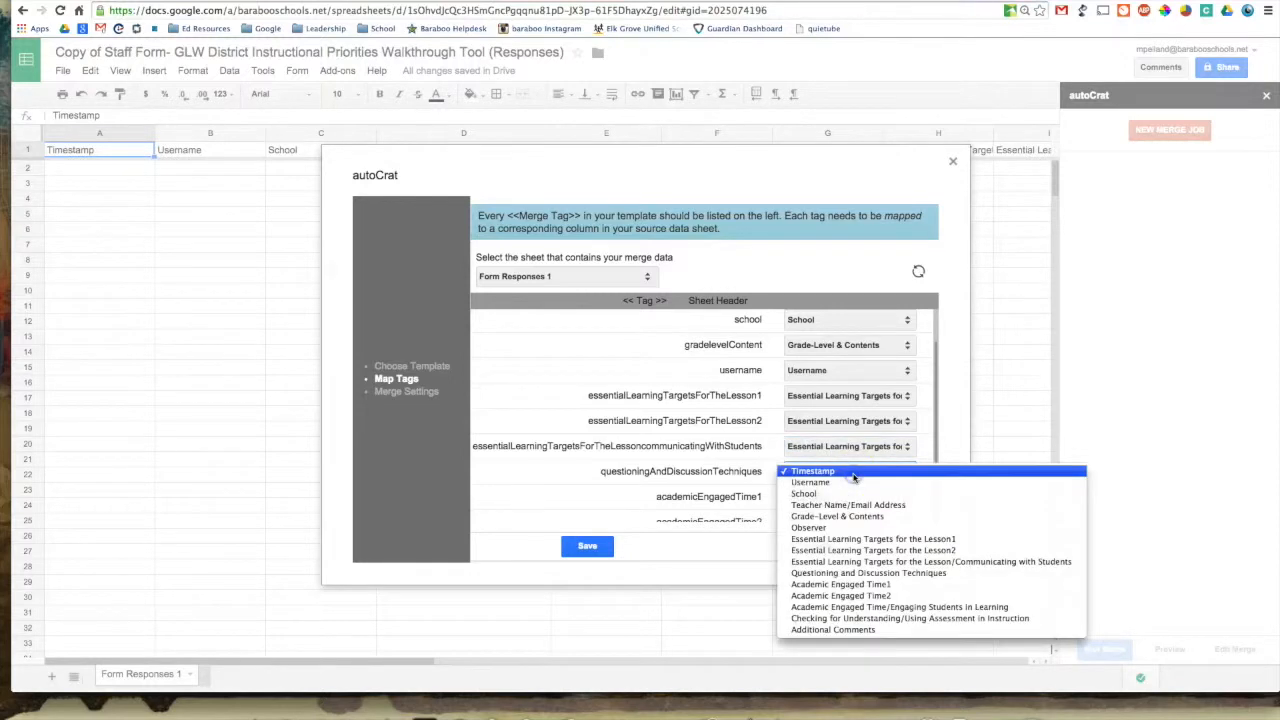
pyautogui.click(870, 573)
pyautogui.click(857, 500)
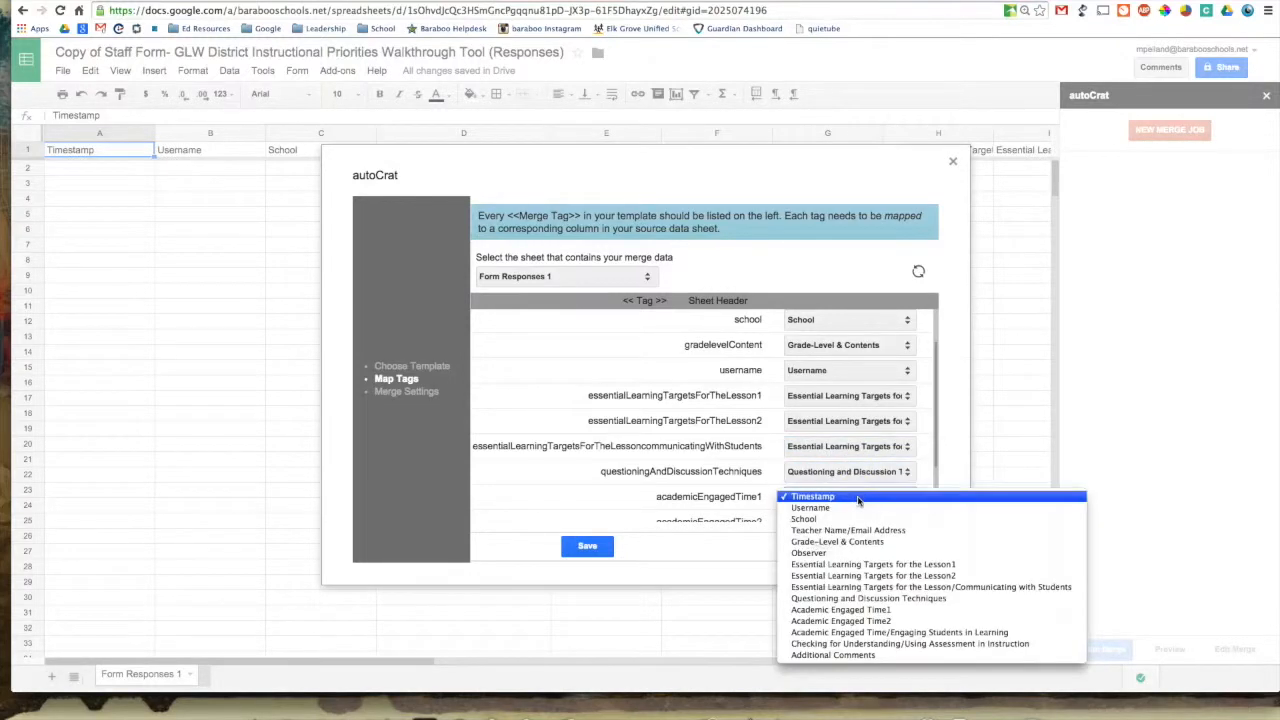
pyautogui.click(875, 610)
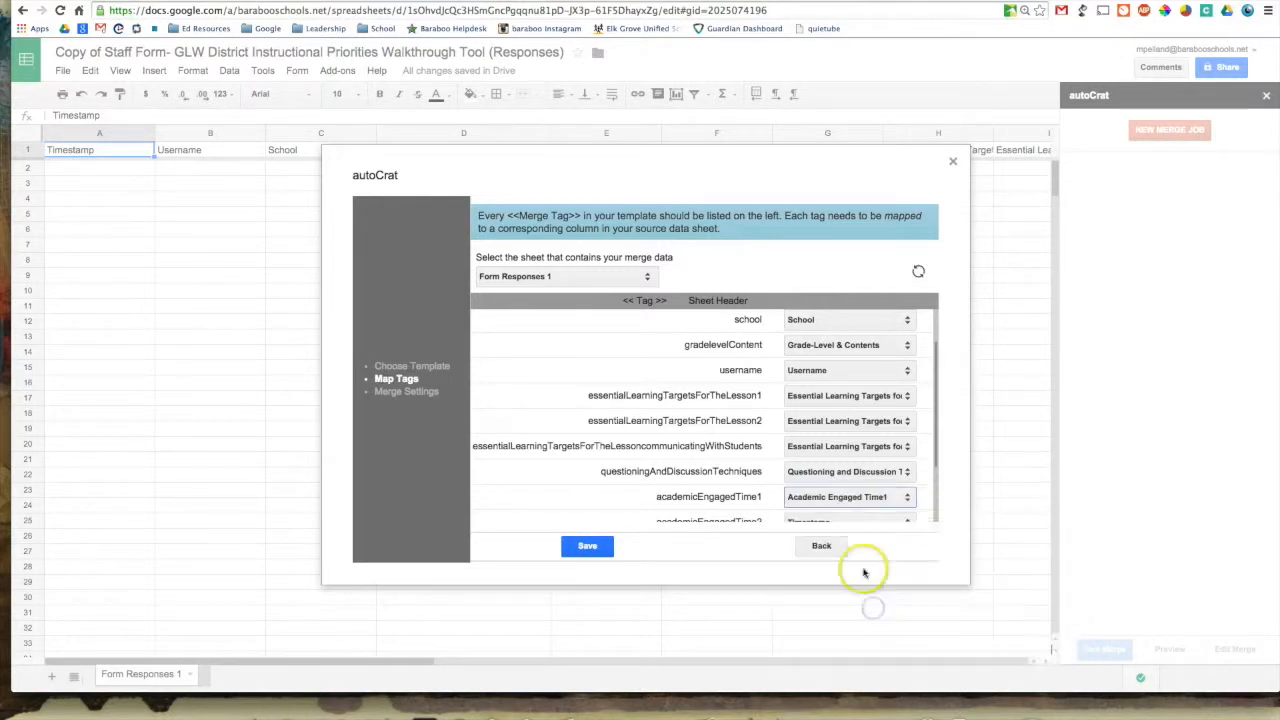
pyautogui.scroll(-2, 857, 445)
pyautogui.click(847, 437)
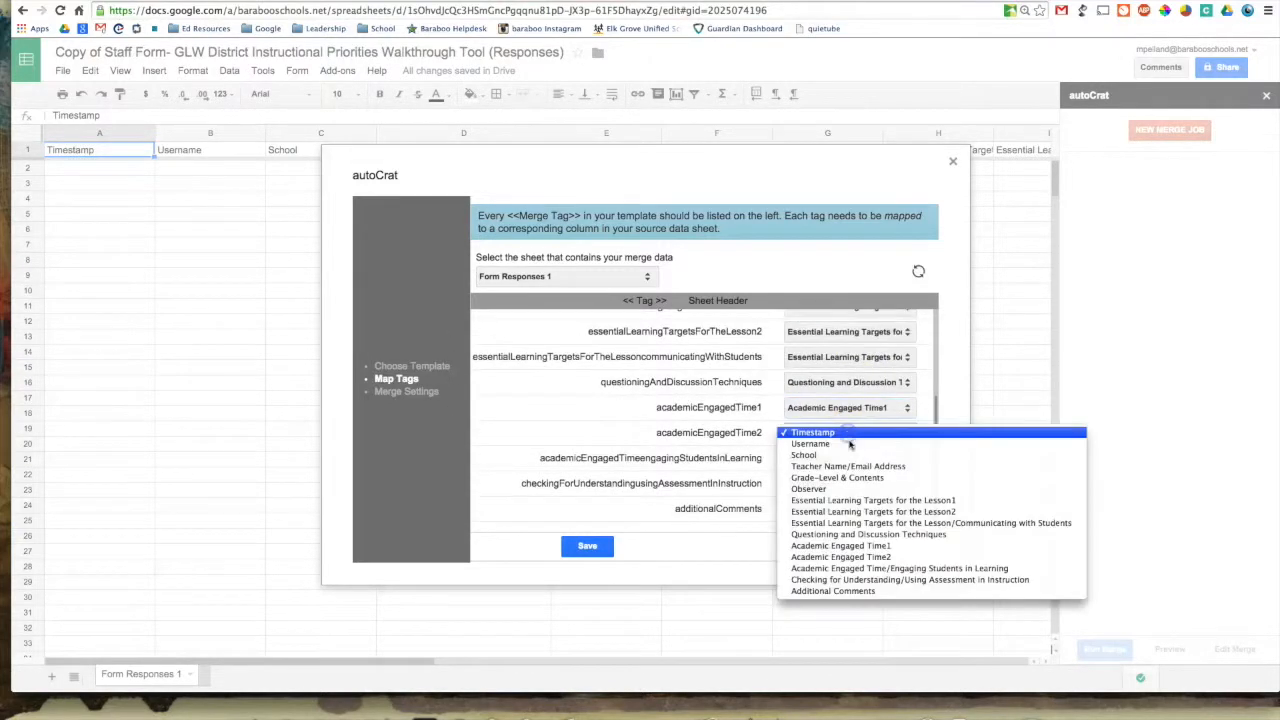
pyautogui.click(860, 552)
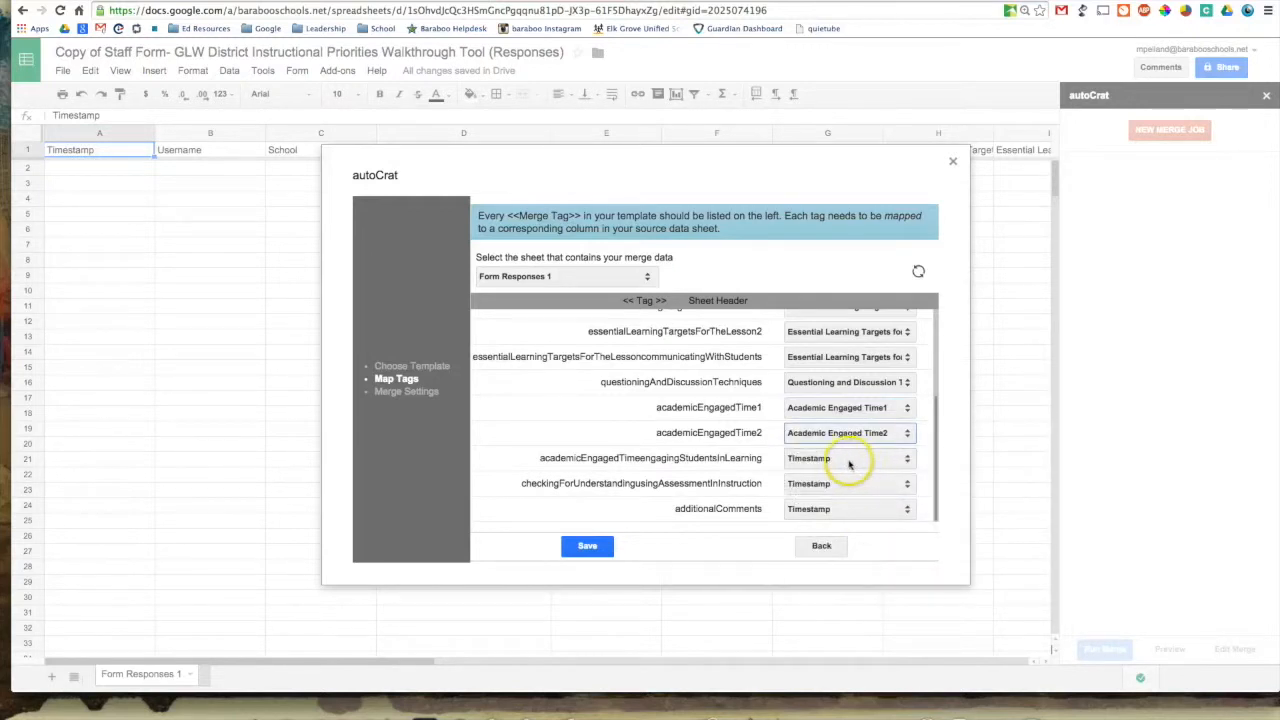
# Step: Map the last three tags to Academic Engaged Time/Engaging Students in Learning, Checking for Understanding/Using Assessment in Instruction and Additional Comments, and save the mapping
pyautogui.click(850, 459)
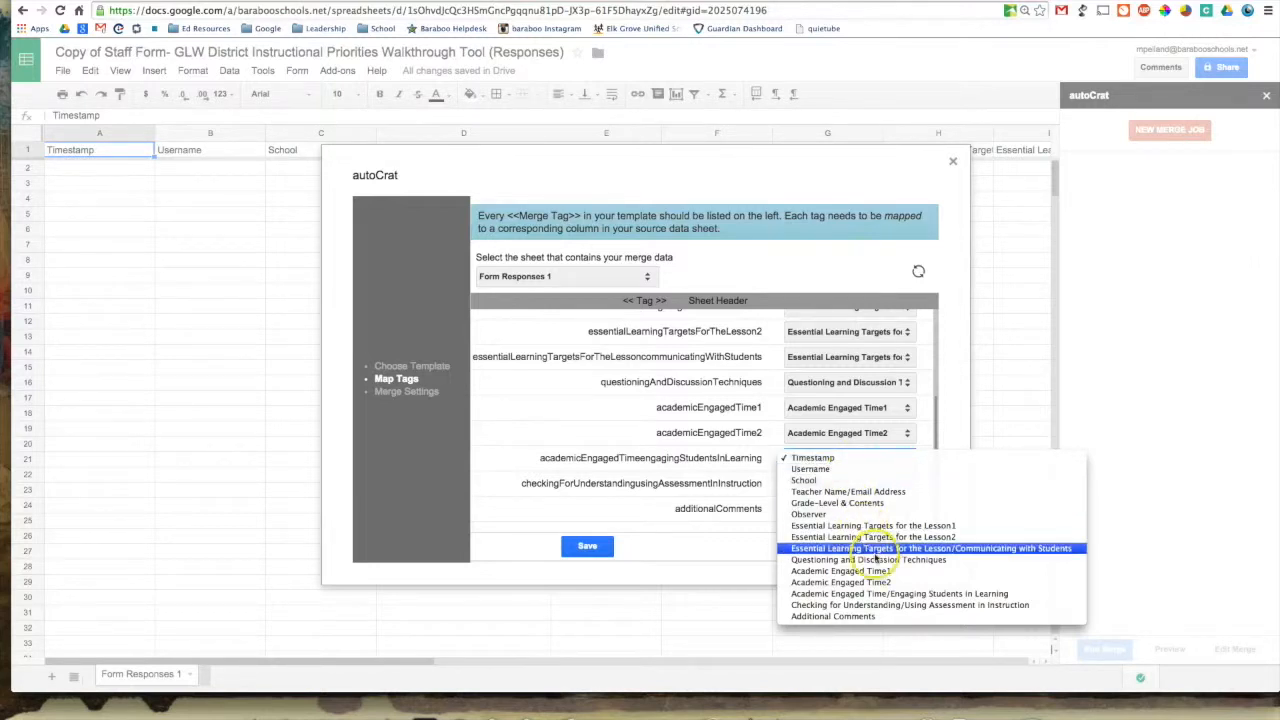
pyautogui.click(884, 594)
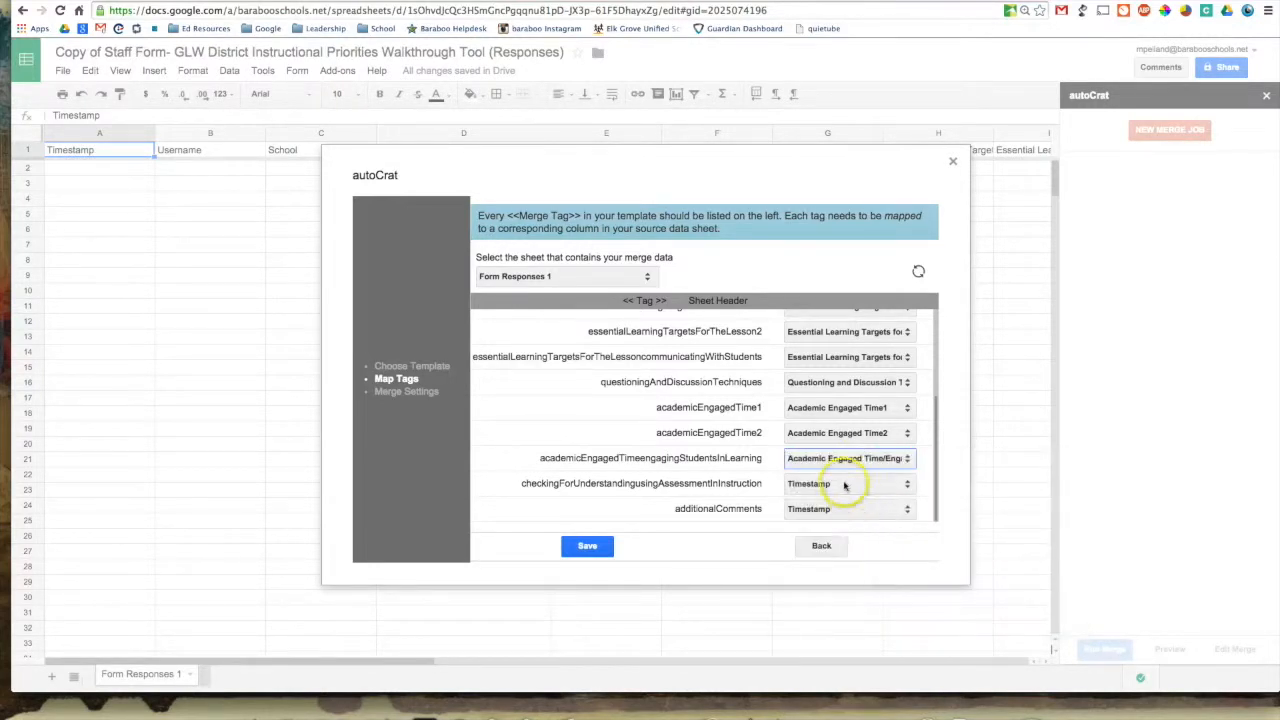
pyautogui.click(845, 484)
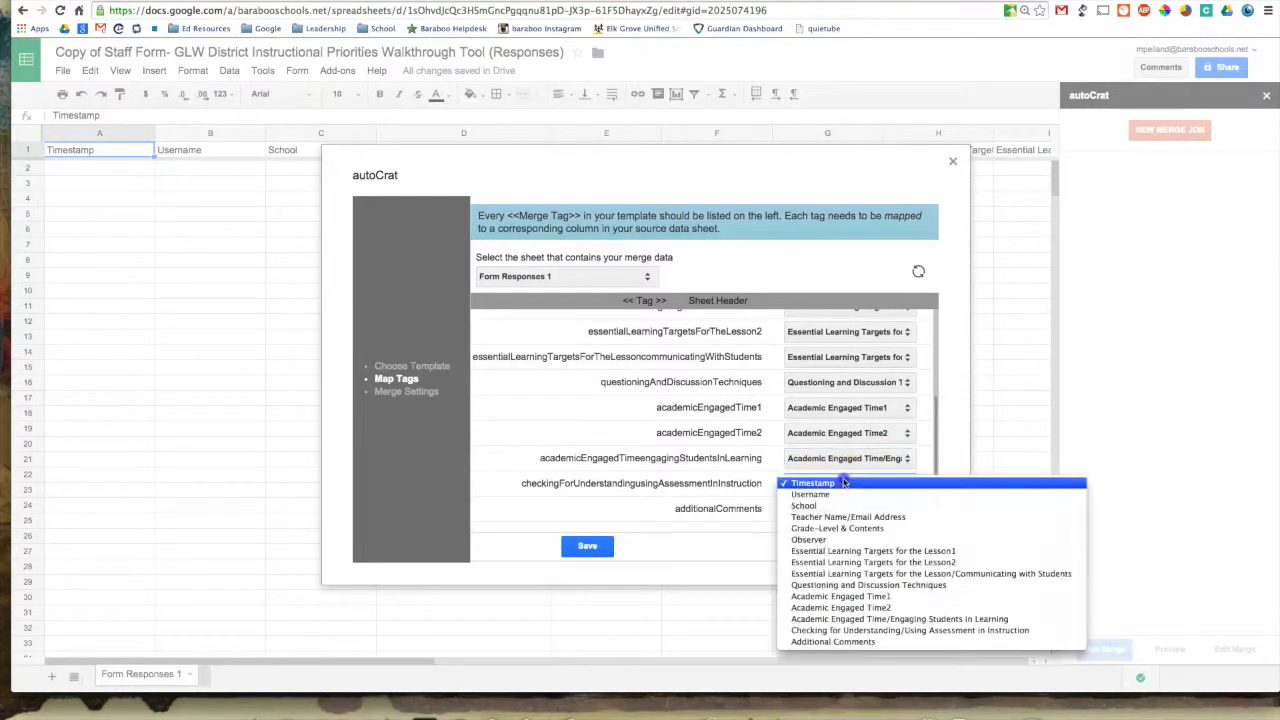
pyautogui.click(860, 630)
pyautogui.click(852, 512)
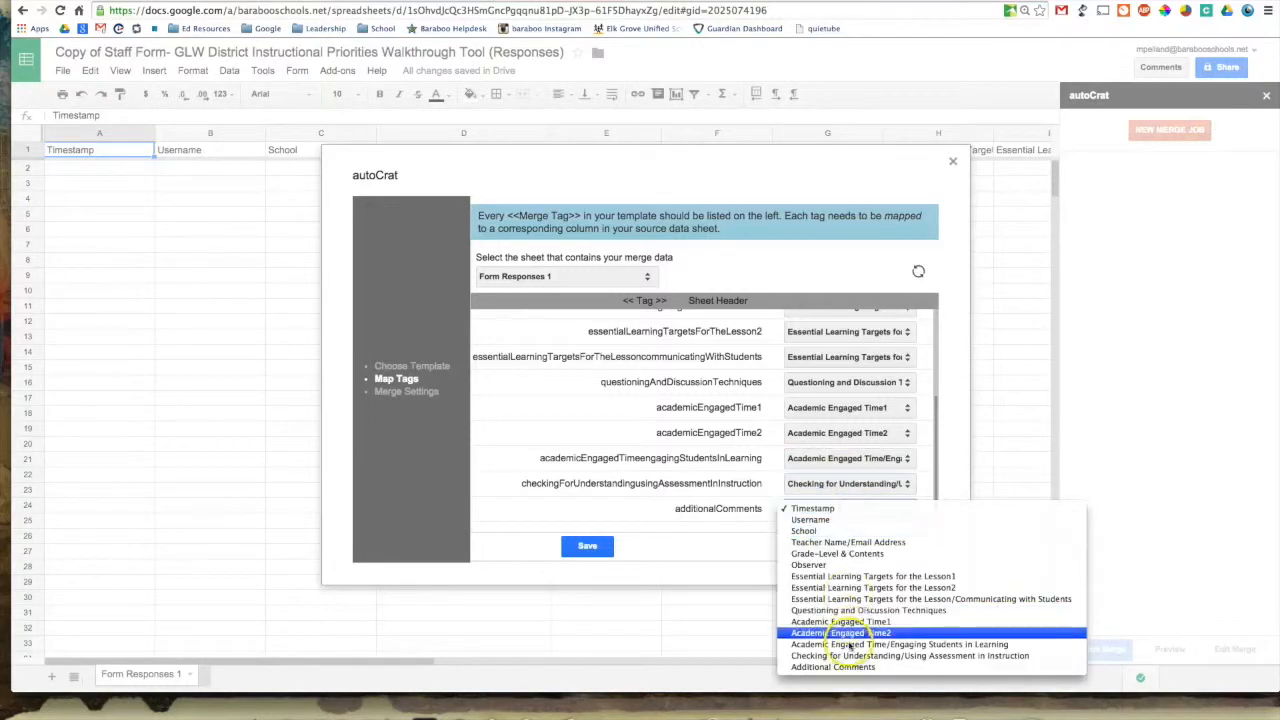
pyautogui.click(850, 686)
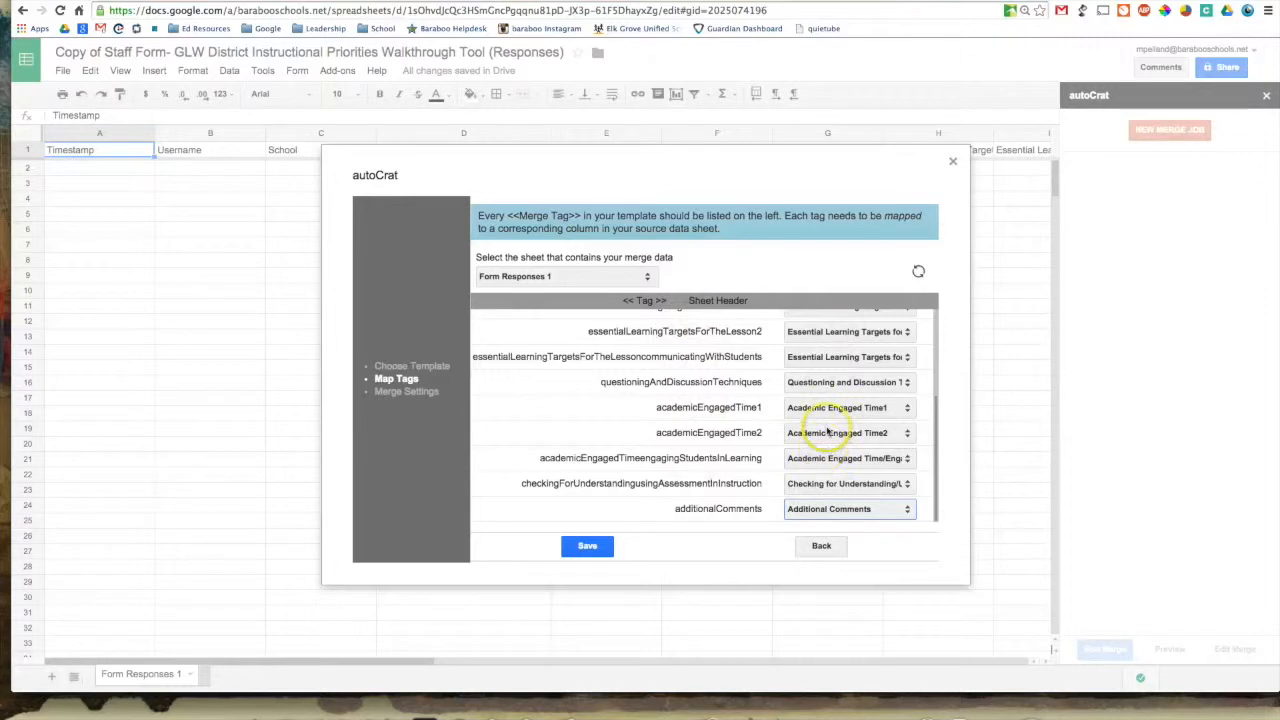
pyautogui.click(601, 554)
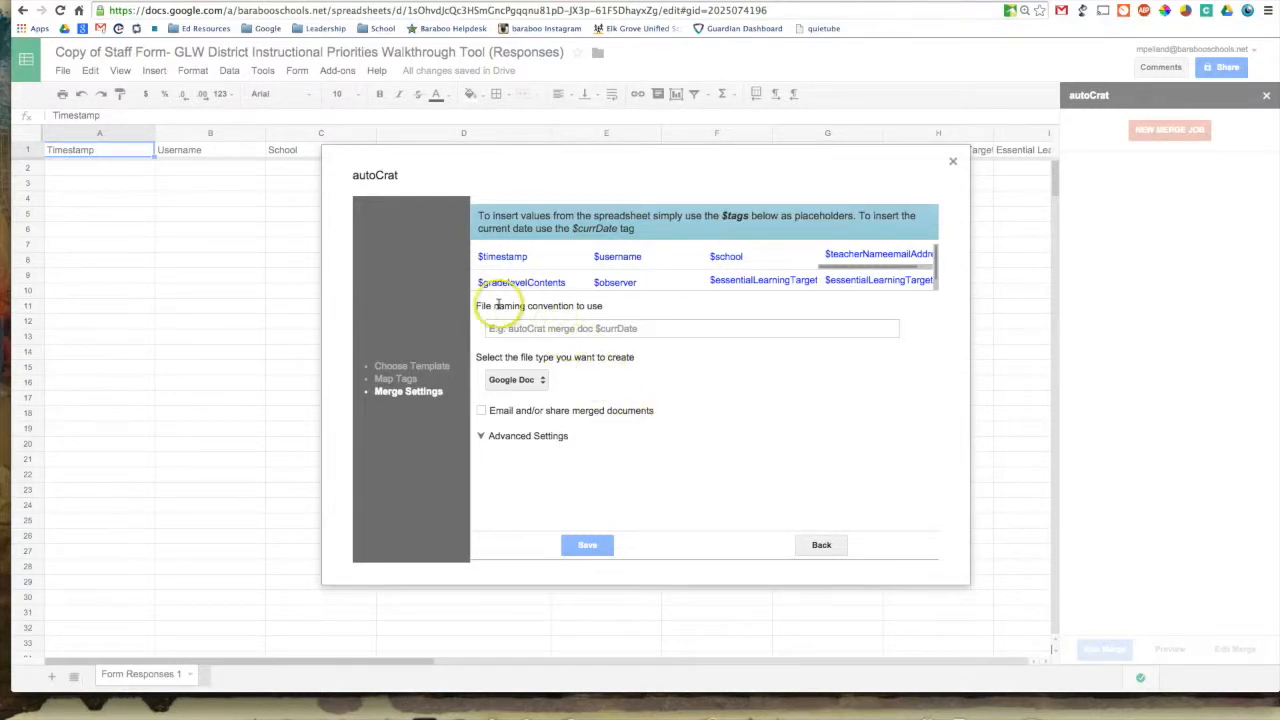
# Step: Enter the file naming convention as the copied $teacherNameemailAddress tag followed by " - GLW Walkthrough Form ("
pyautogui.moveTo(477, 306); pyautogui.dragTo(604, 308)
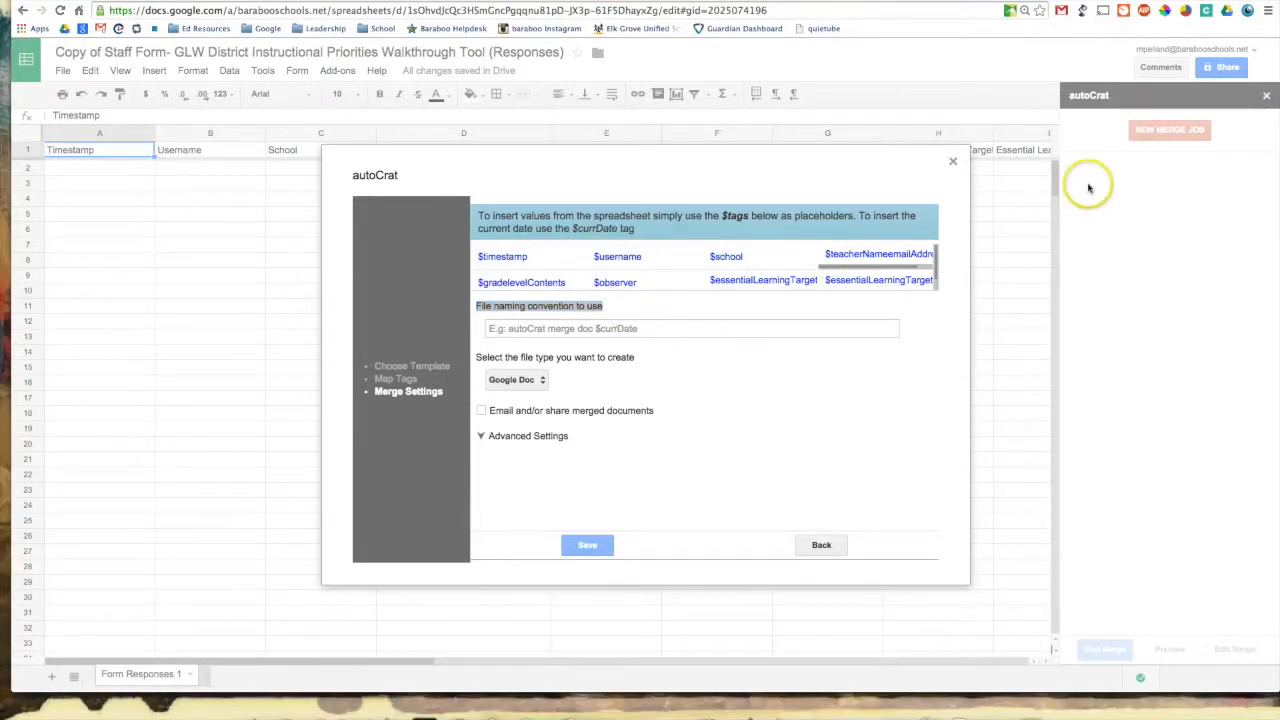
pyautogui.click(654, 327)
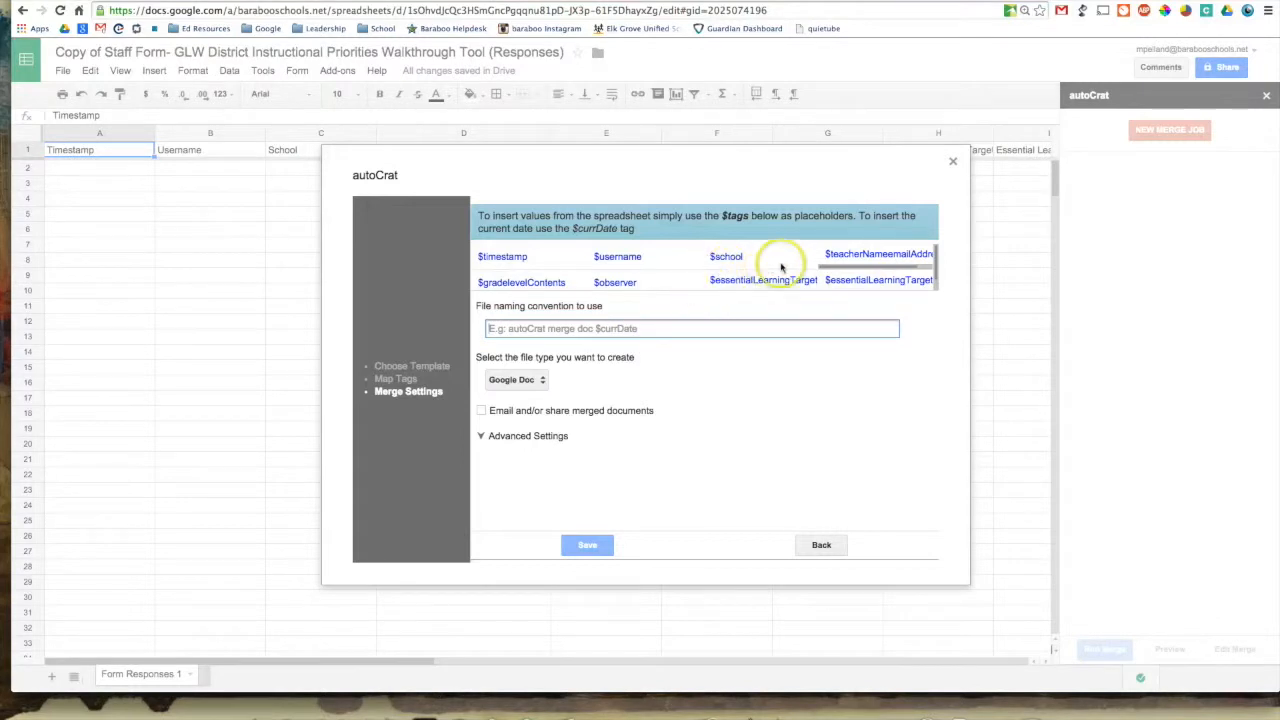
pyautogui.moveTo(826, 254); pyautogui.dragTo(930, 254)
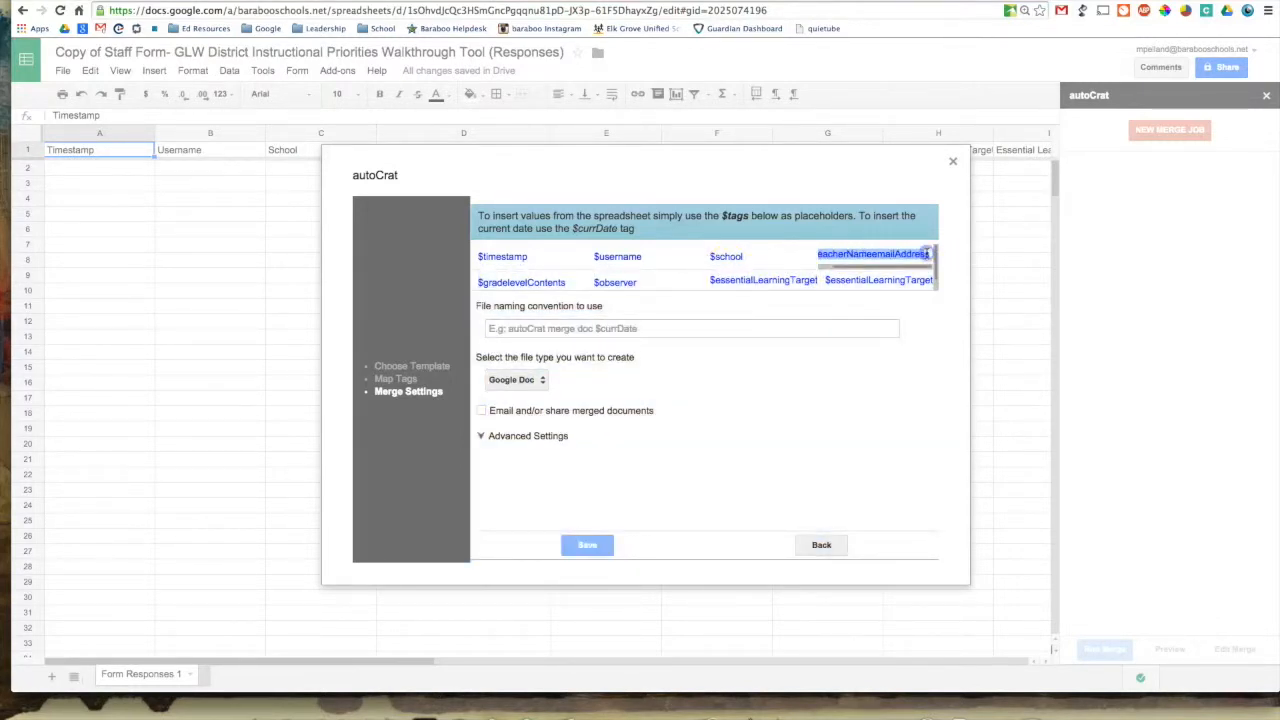
pyautogui.click(868, 253)
pyautogui.moveTo(868, 253); pyautogui.dragTo(729, 248)
pyautogui.click(844, 252)
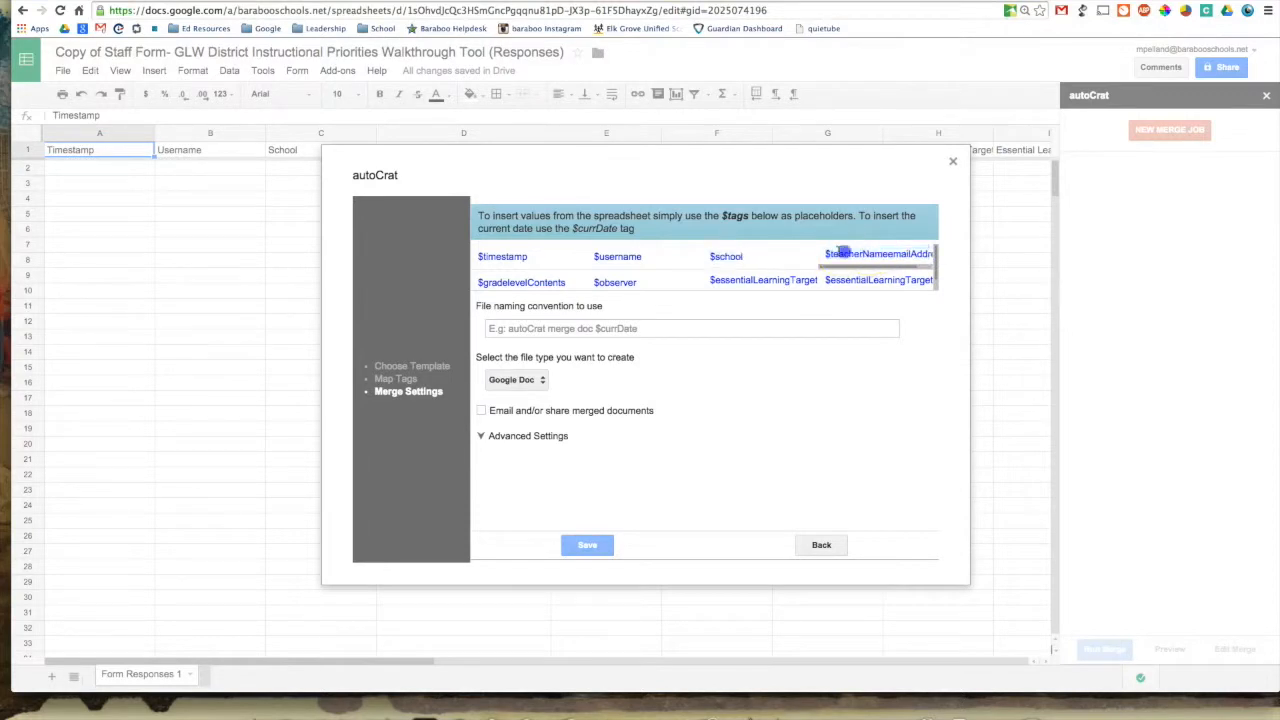
pyautogui.moveTo(826, 253); pyautogui.dragTo(928, 253)
pyautogui.press('super+c')
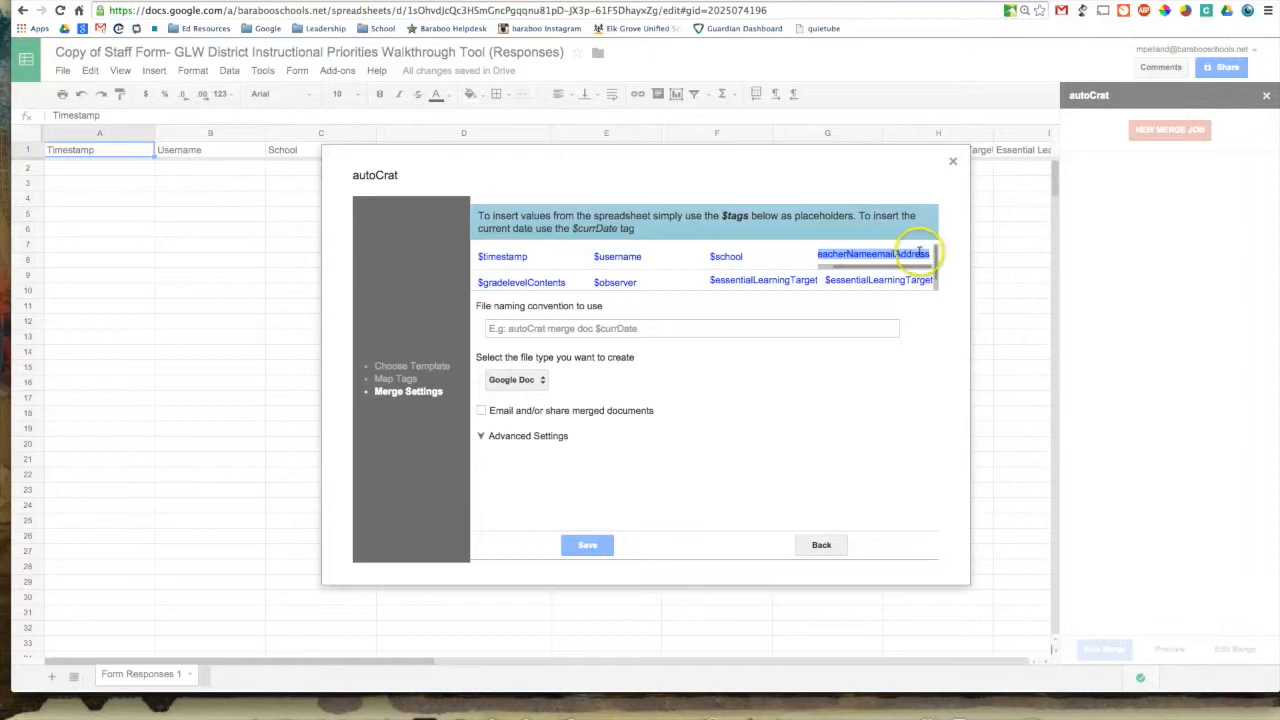
pyautogui.click(515, 329)
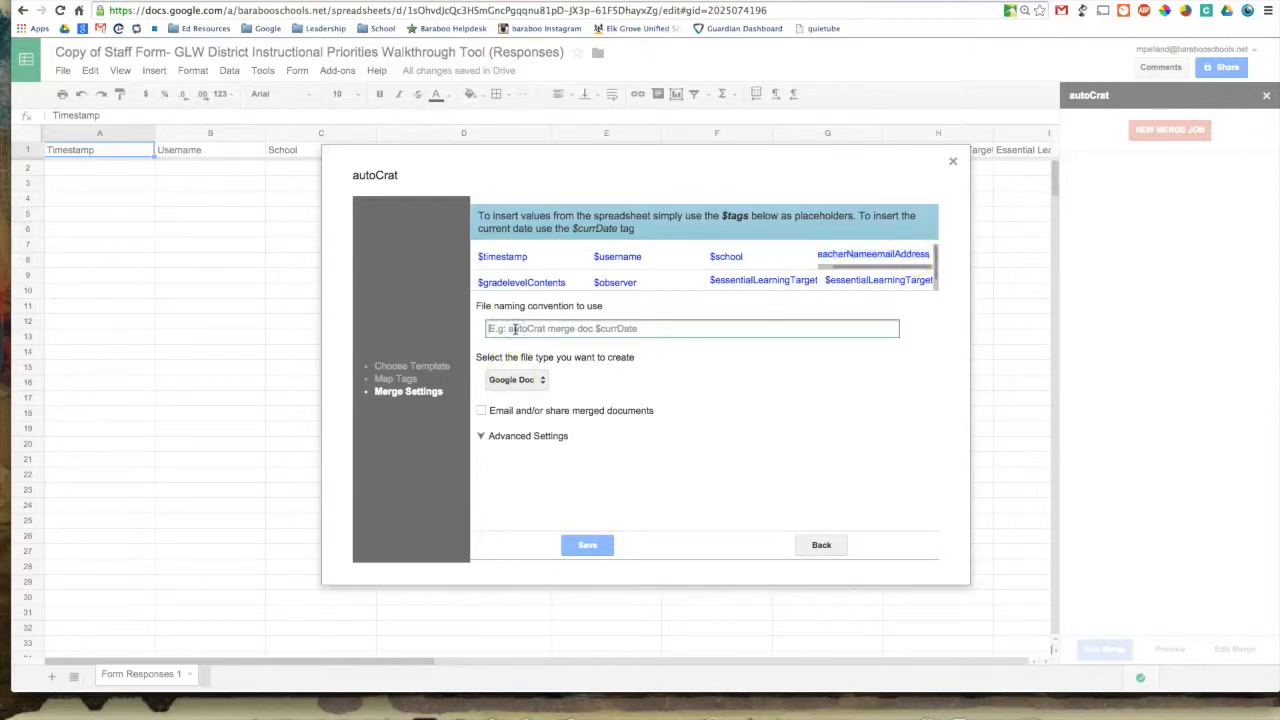
pyautogui.press('super+v')
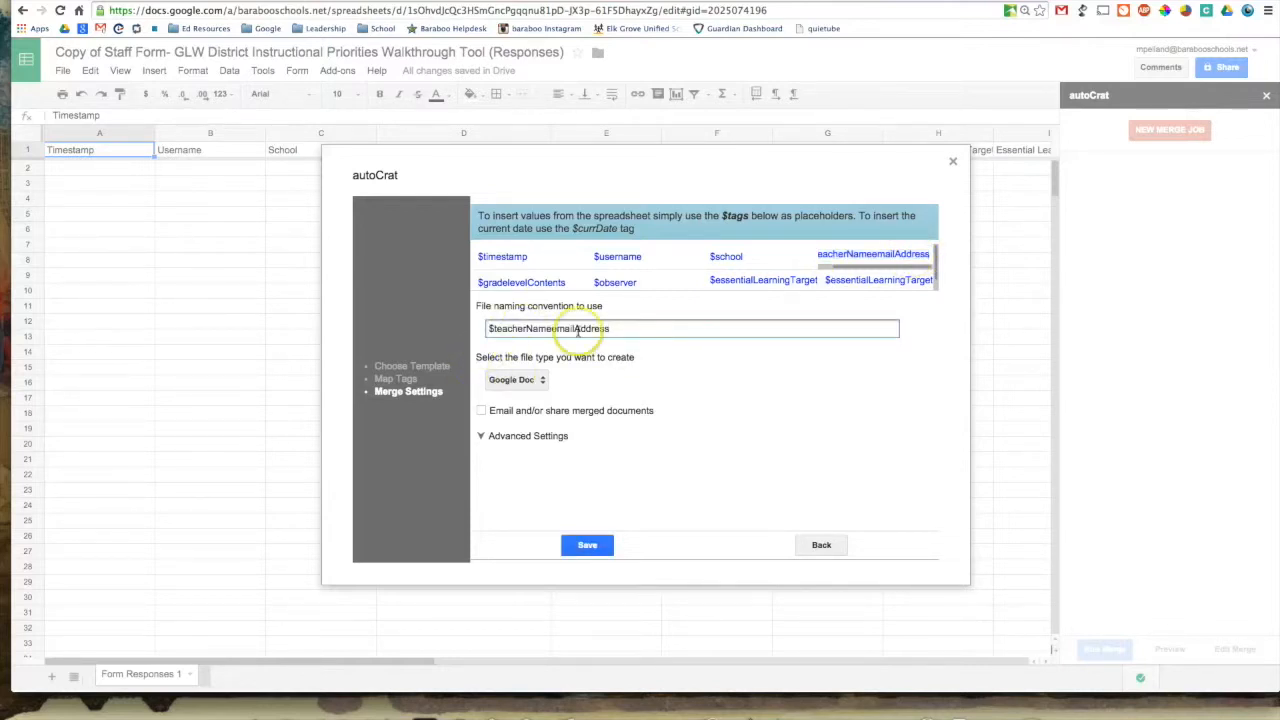
pyautogui.write('- GLW Walkthrough Form (')
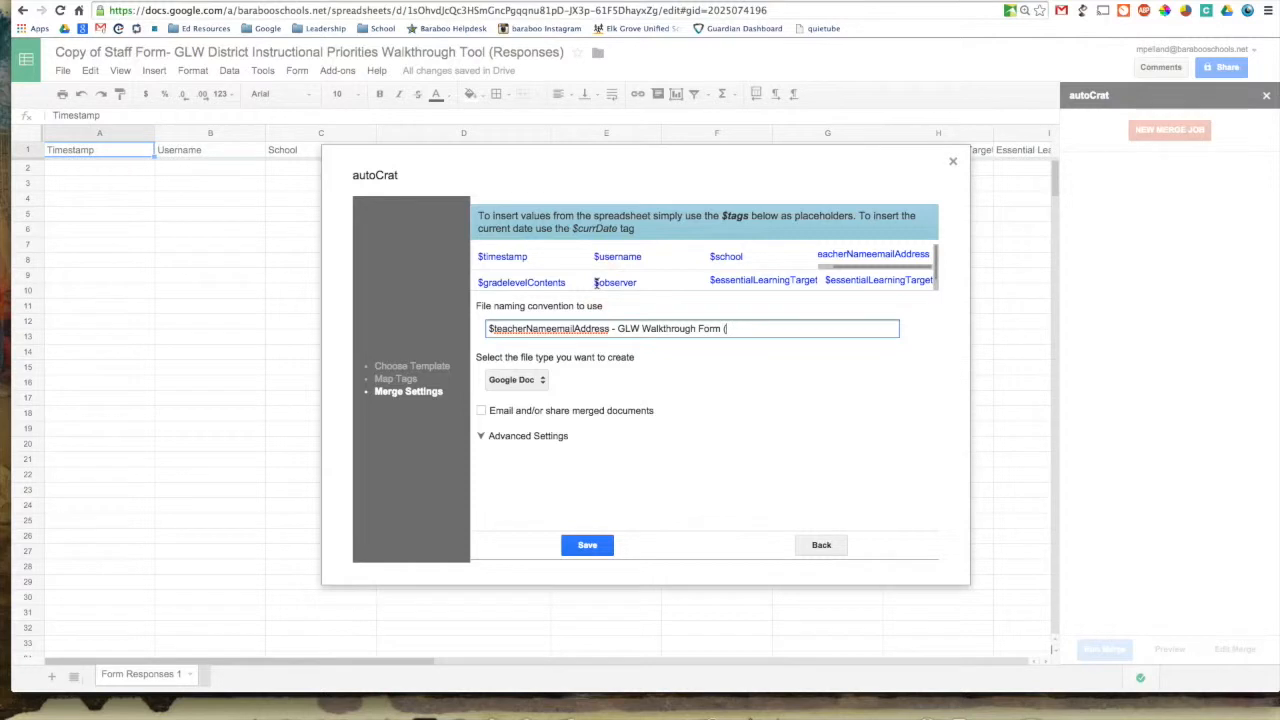
# Step: Complete the file naming convention with the $timestamp tag and a closing parenthesis, and keep Google Doc as the file type
pyautogui.scroll(-2, 725, 258)
pyautogui.scroll(1, 716, 263)
pyautogui.moveTo(535, 258); pyautogui.dragTo(476, 257)
pyautogui.press('super+c')
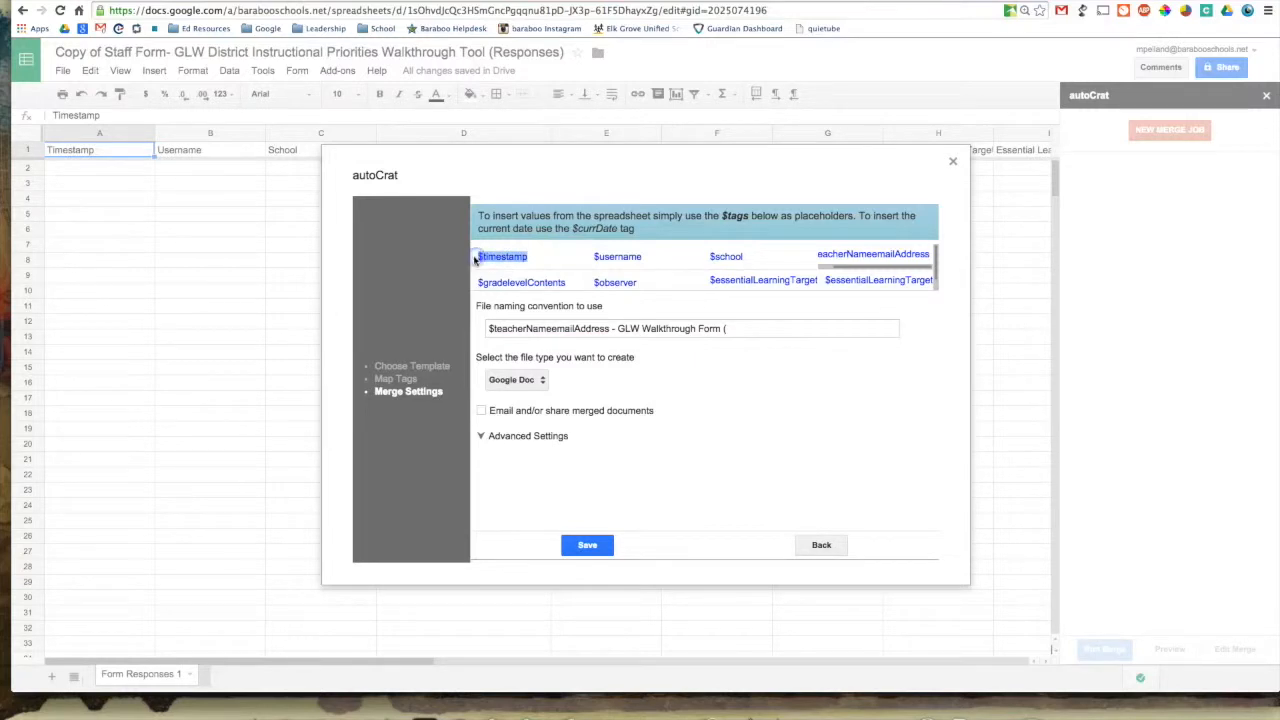
pyautogui.click(743, 330)
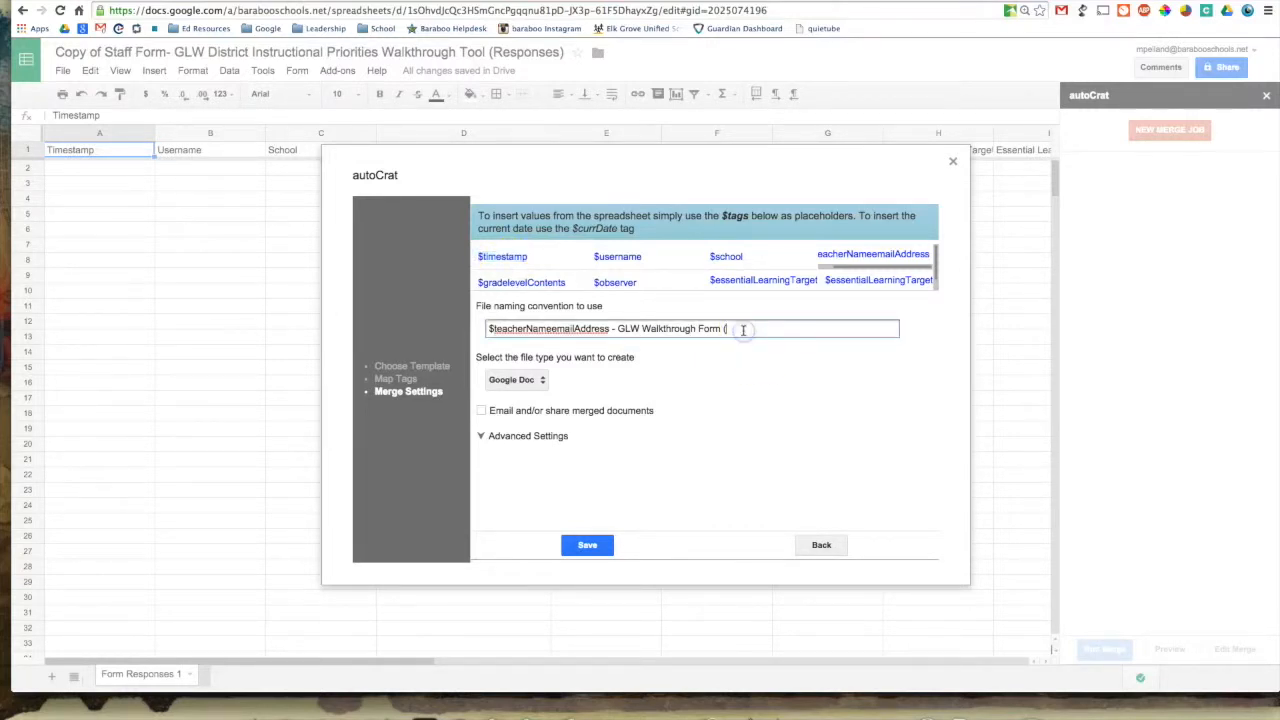
pyautogui.press('super+v')
pyautogui.click(530, 381)
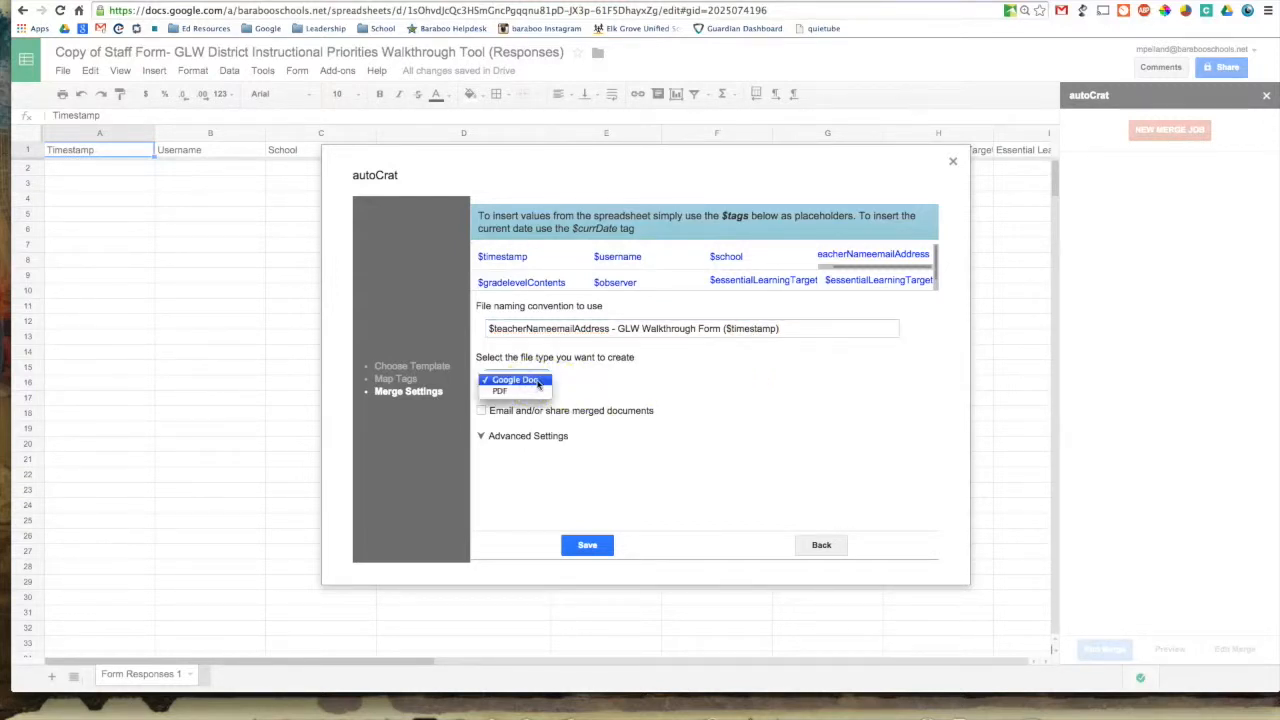
pyautogui.click(538, 384)
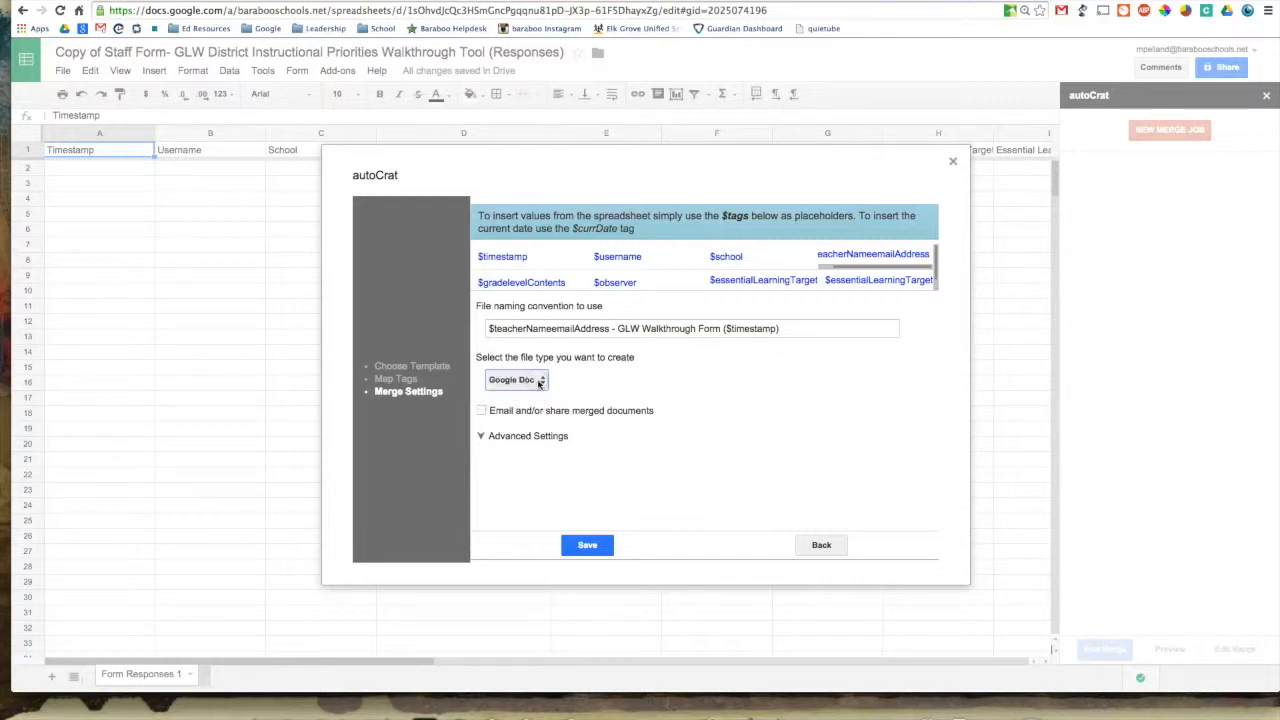
# Step: Enable emailing and sharing of the merged documents, with the $teacherNameemailAddress tag as the recipient
pyautogui.click(481, 411)
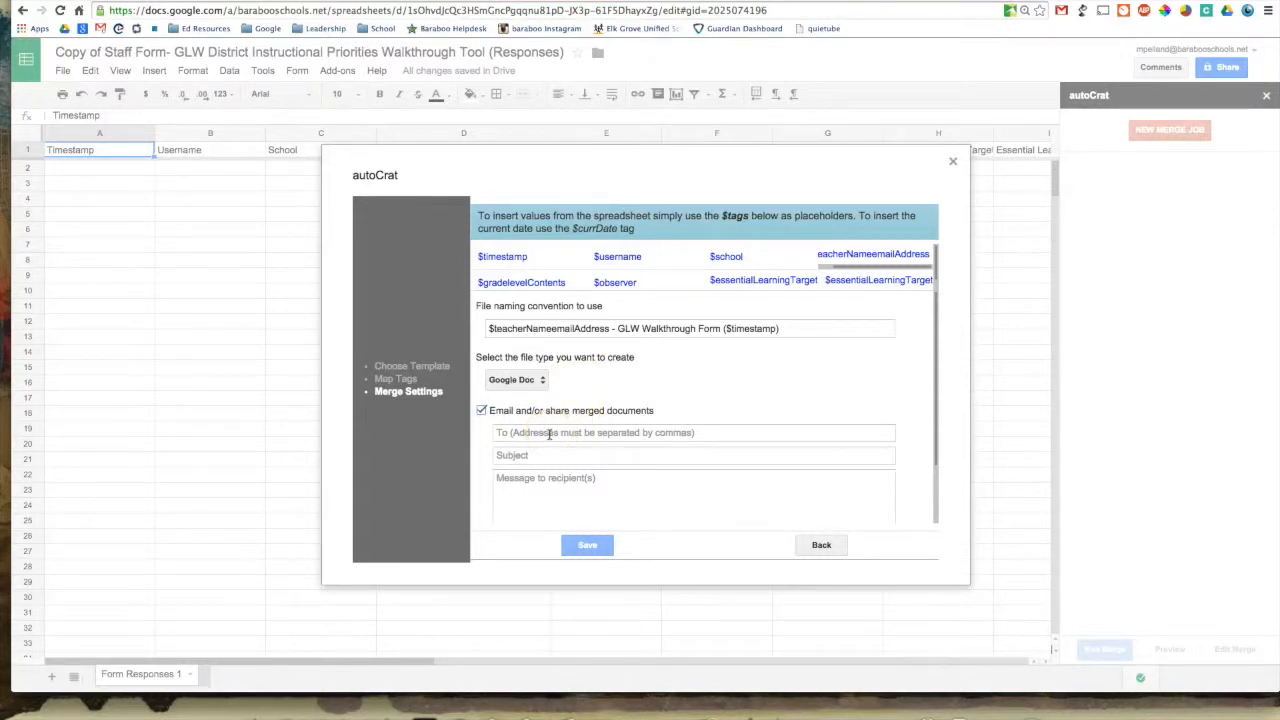
pyautogui.moveTo(871, 252); pyautogui.dragTo(918, 254)
pyautogui.press('super+c')
pyautogui.click(862, 248)
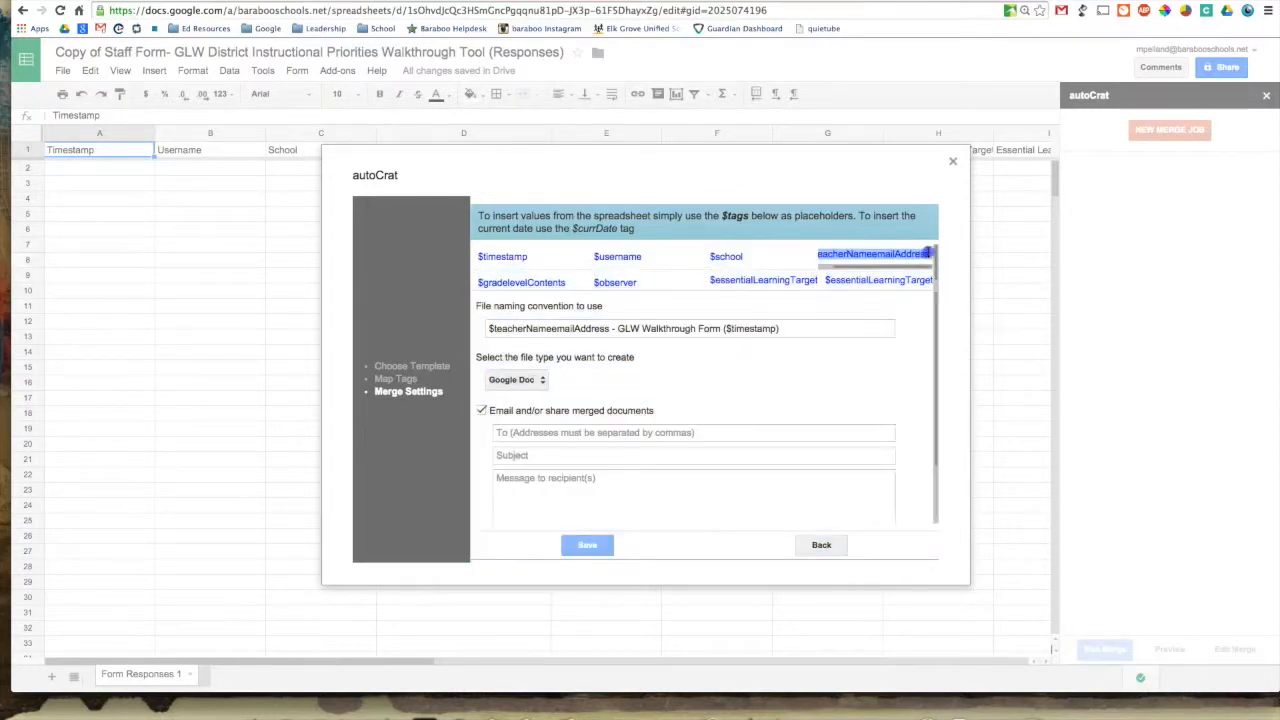
pyautogui.click(551, 434)
pyautogui.press('super+v')
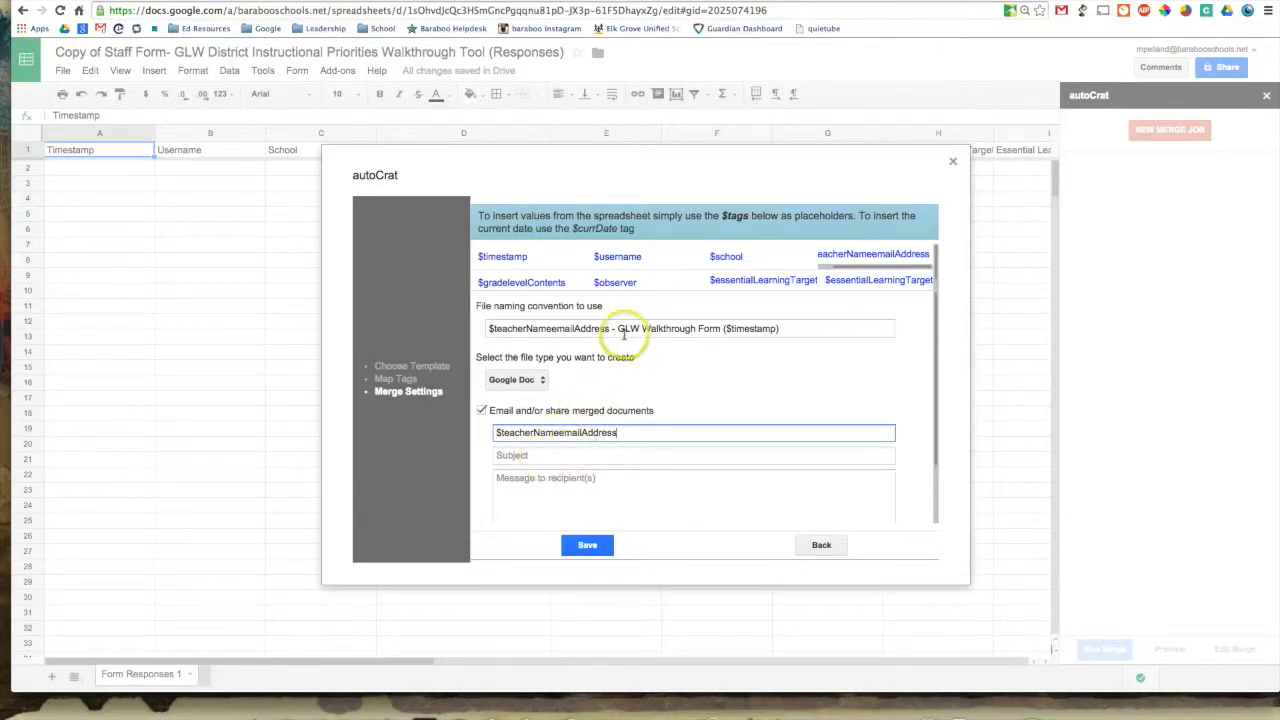
# Step: Copy "GLW Walkthrough Form ($timestamp)" from the file naming convention into the email subject
pyautogui.moveTo(617, 329); pyautogui.dragTo(788, 333)
pyautogui.hotkey('ctrl', 'c')
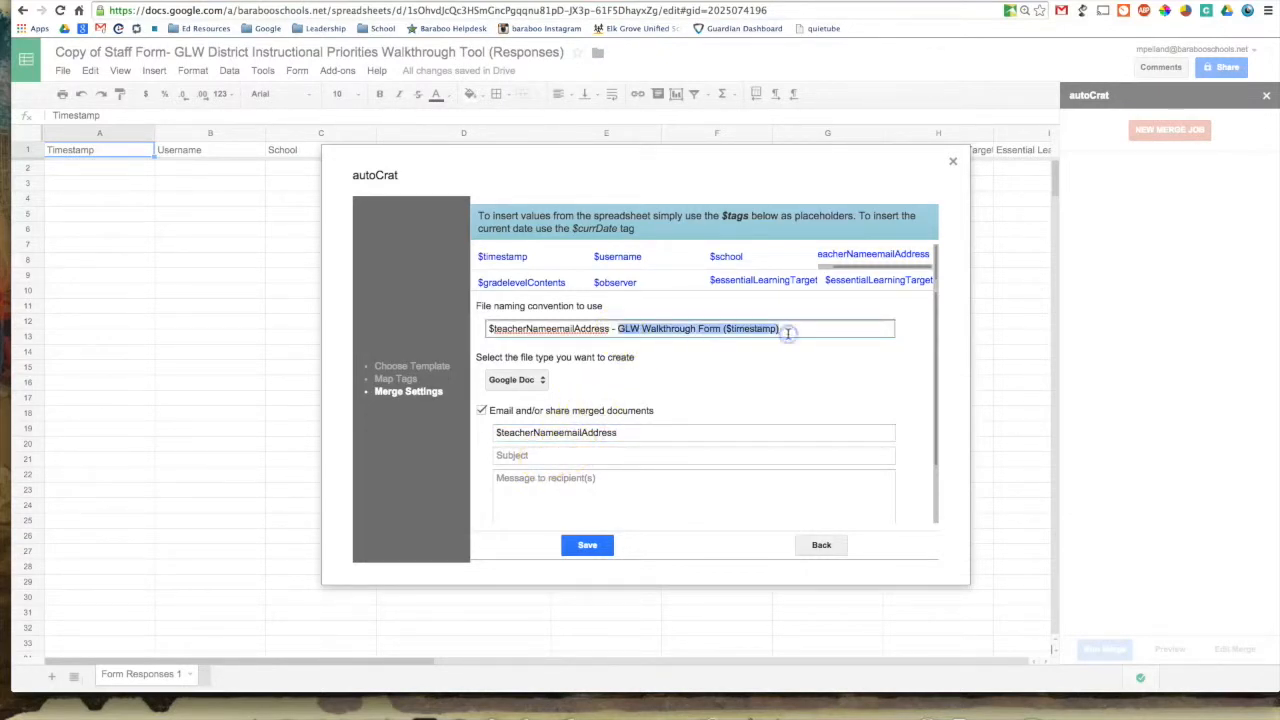
pyautogui.click(568, 455)
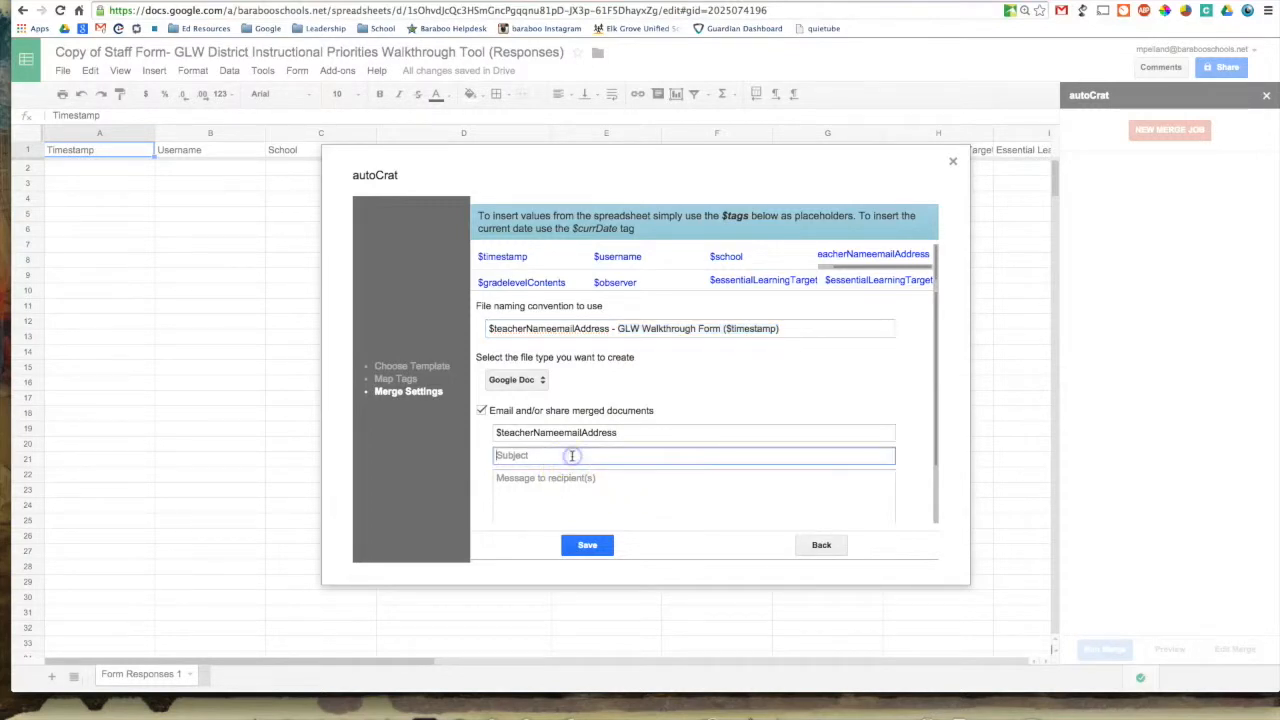
pyautogui.hotkey('ctrl', 'v')
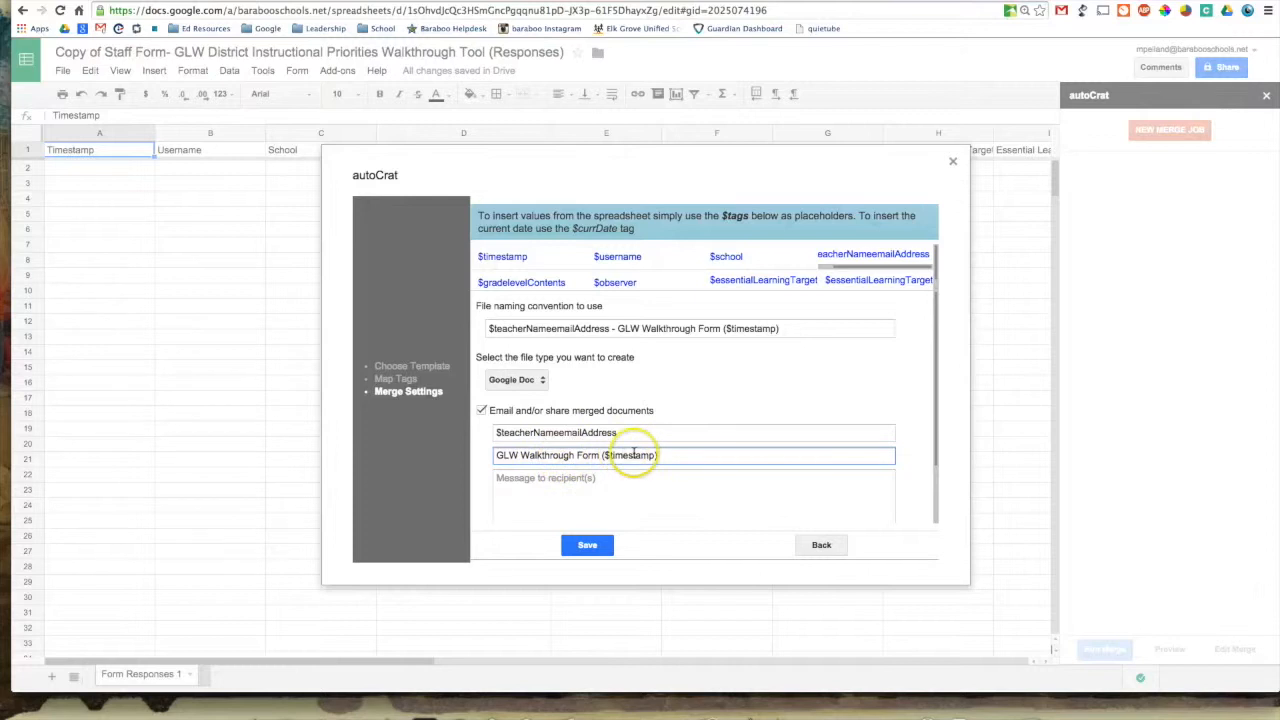
# Step: Write the recipient message "Please review the walkthrough form. Let me know if you have any questions.", followed by "Thank you!" and "Observer" on separate lines
pyautogui.click(595, 479)
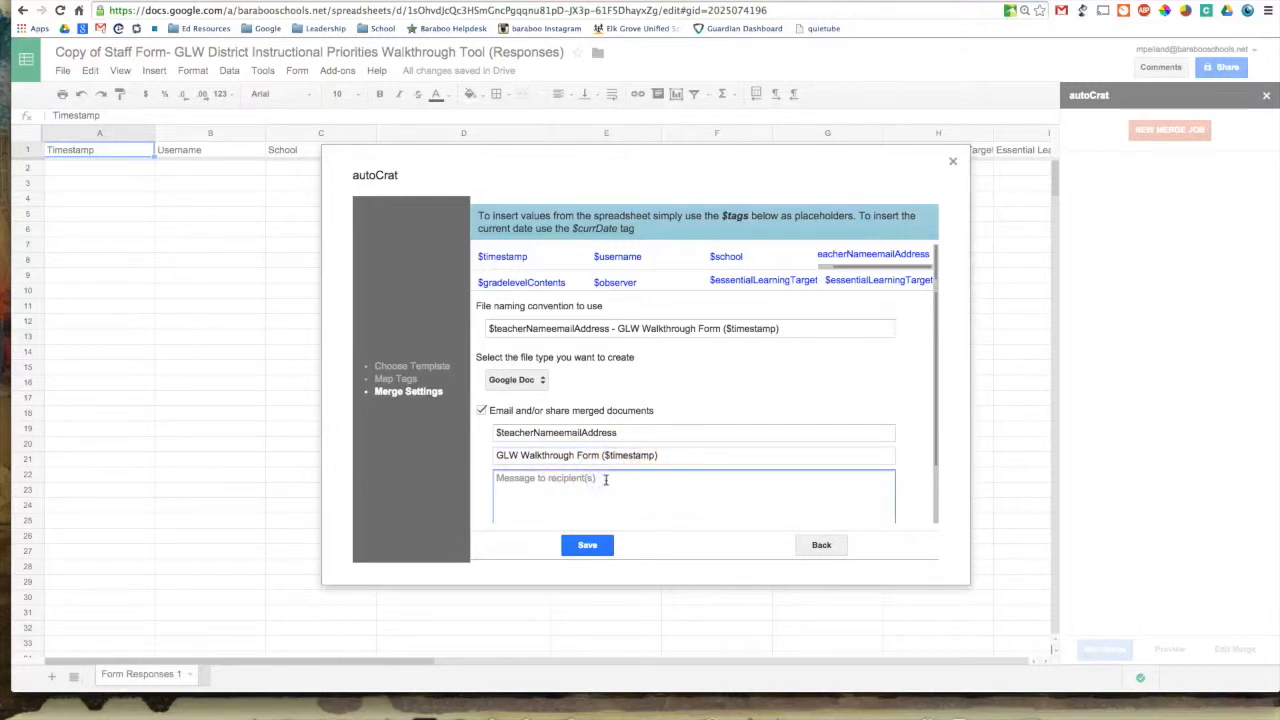
pyautogui.write('P')
pyautogui.write('h form.  Let me know if you have any')
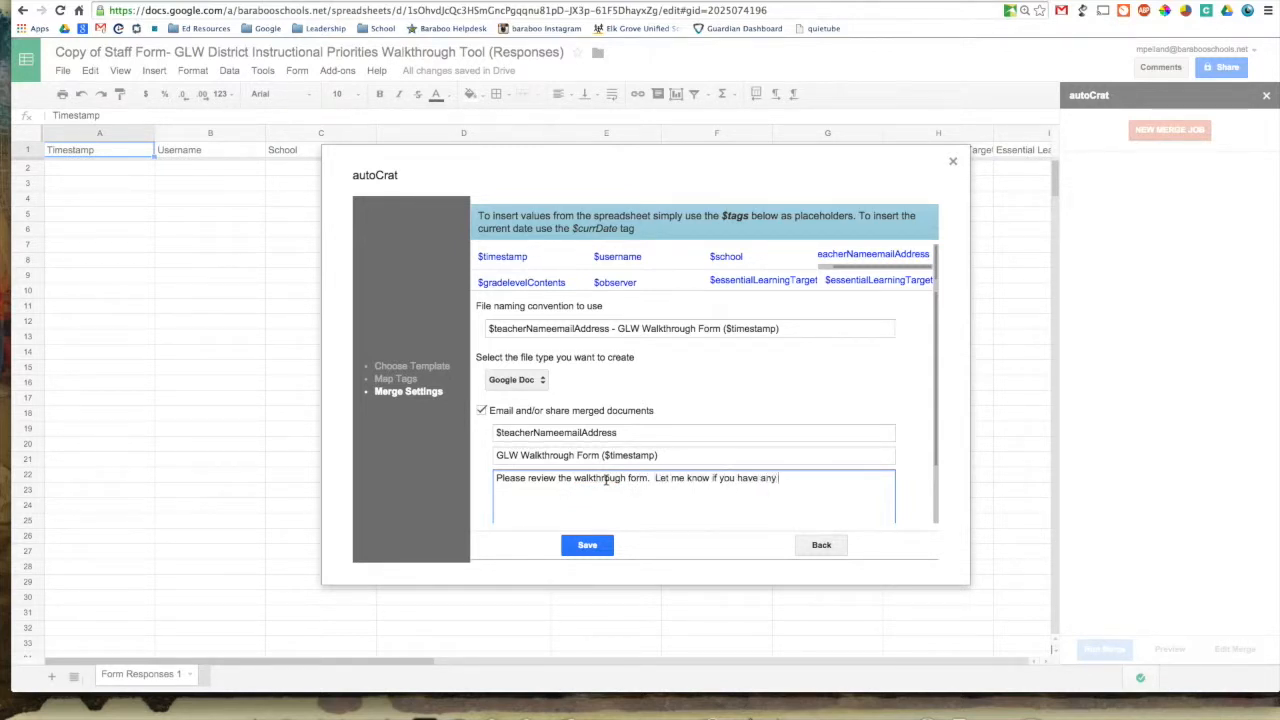
pyautogui.write('.')
pyautogui.press('Return')
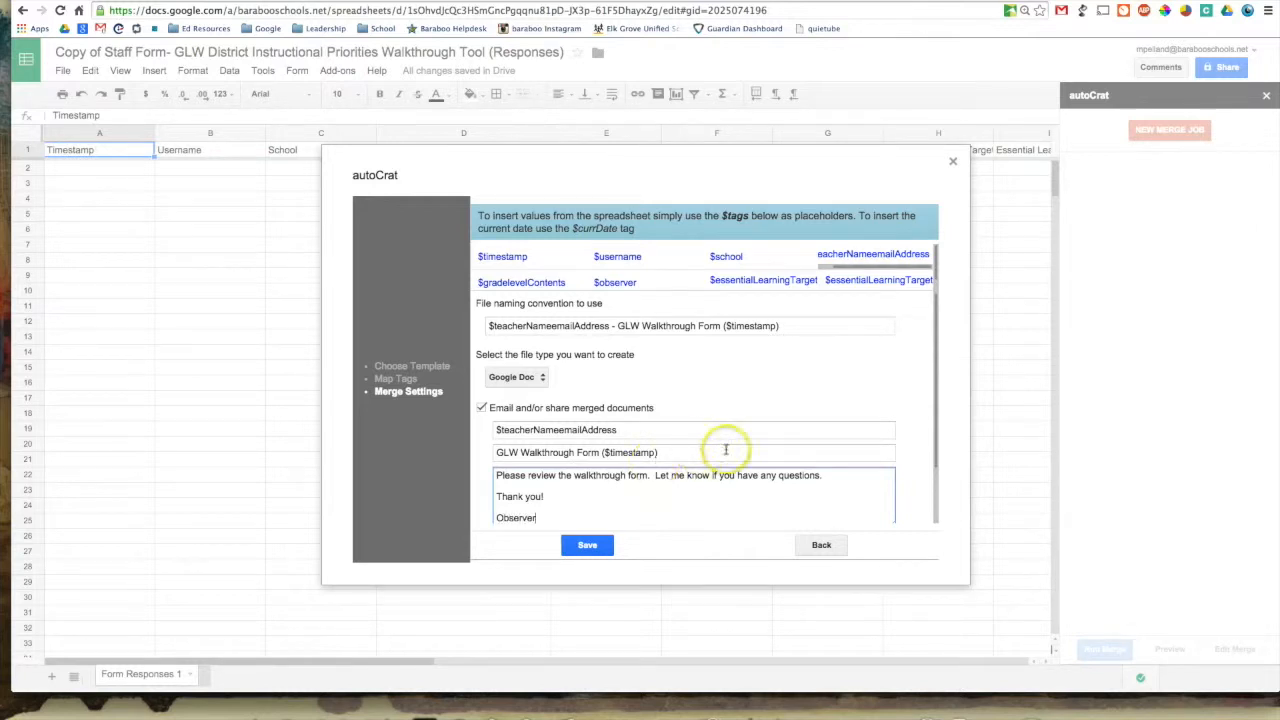
# Step: Include the merged document as an editable Google Doc and save the merge job
pyautogui.scroll(-3, 771, 455)
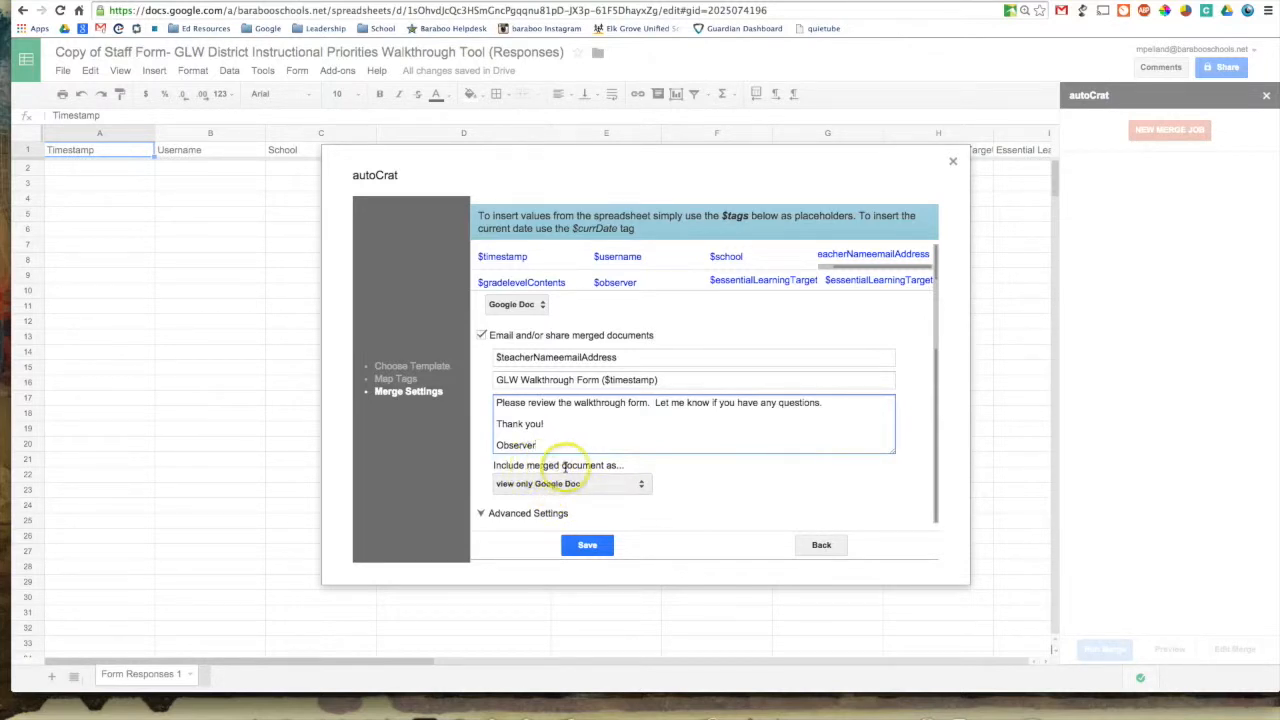
pyautogui.click(567, 484)
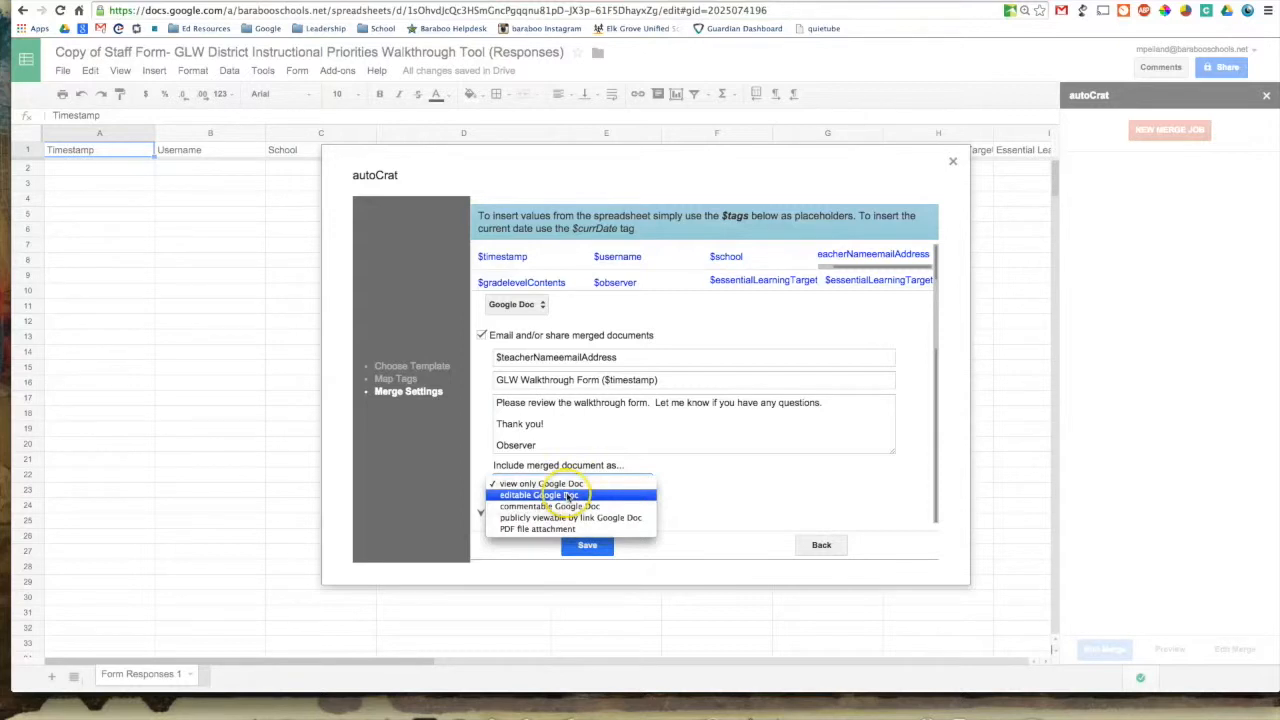
pyautogui.click(568, 484)
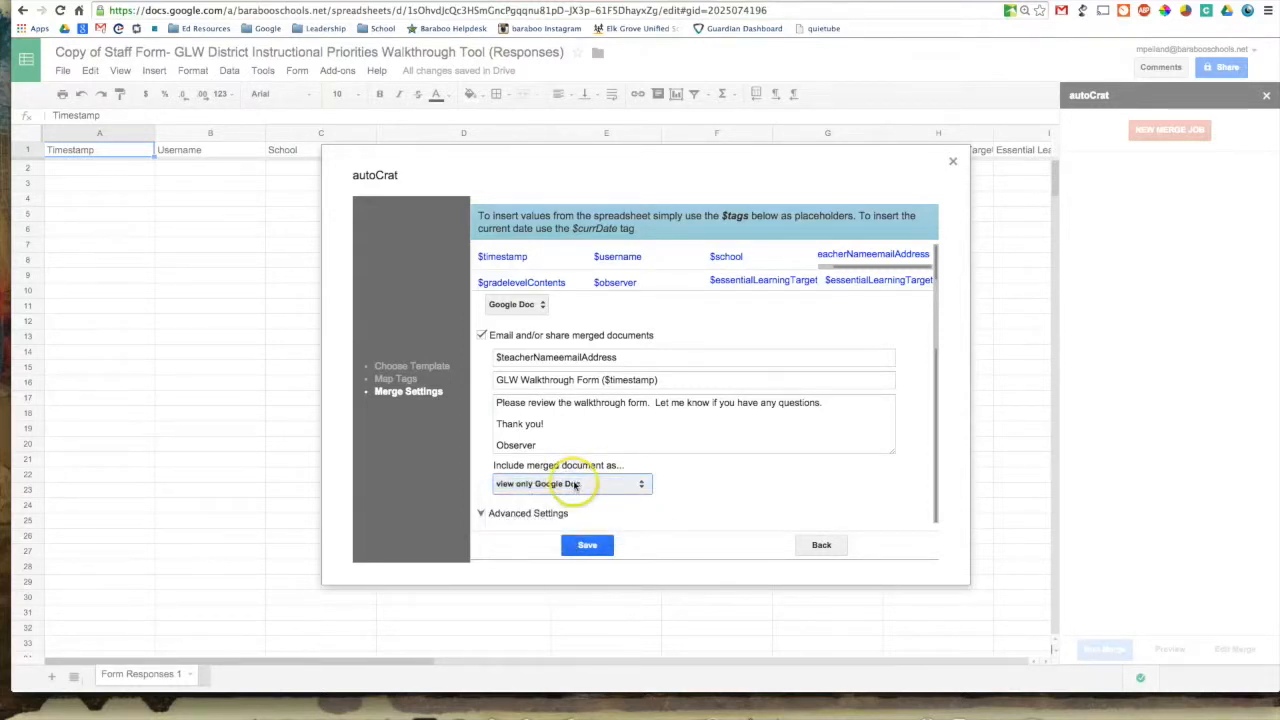
pyautogui.click(575, 484)
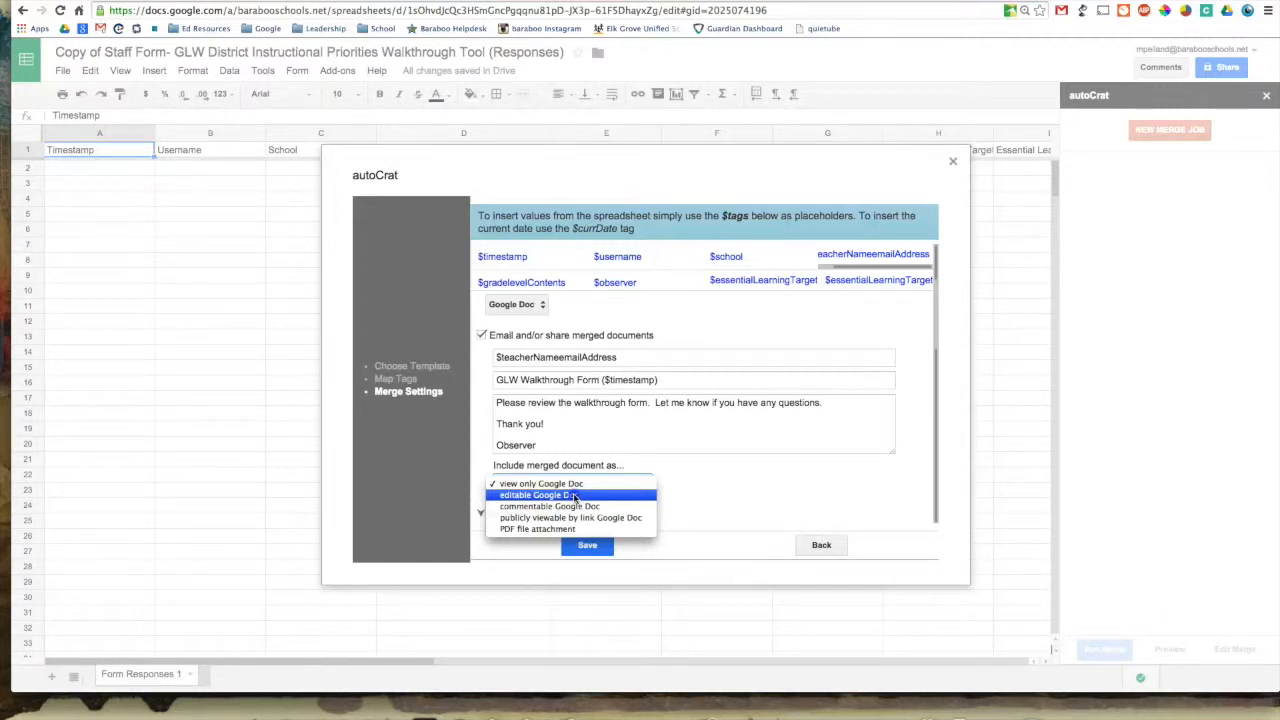
pyautogui.click(575, 496)
pyautogui.click(587, 545)
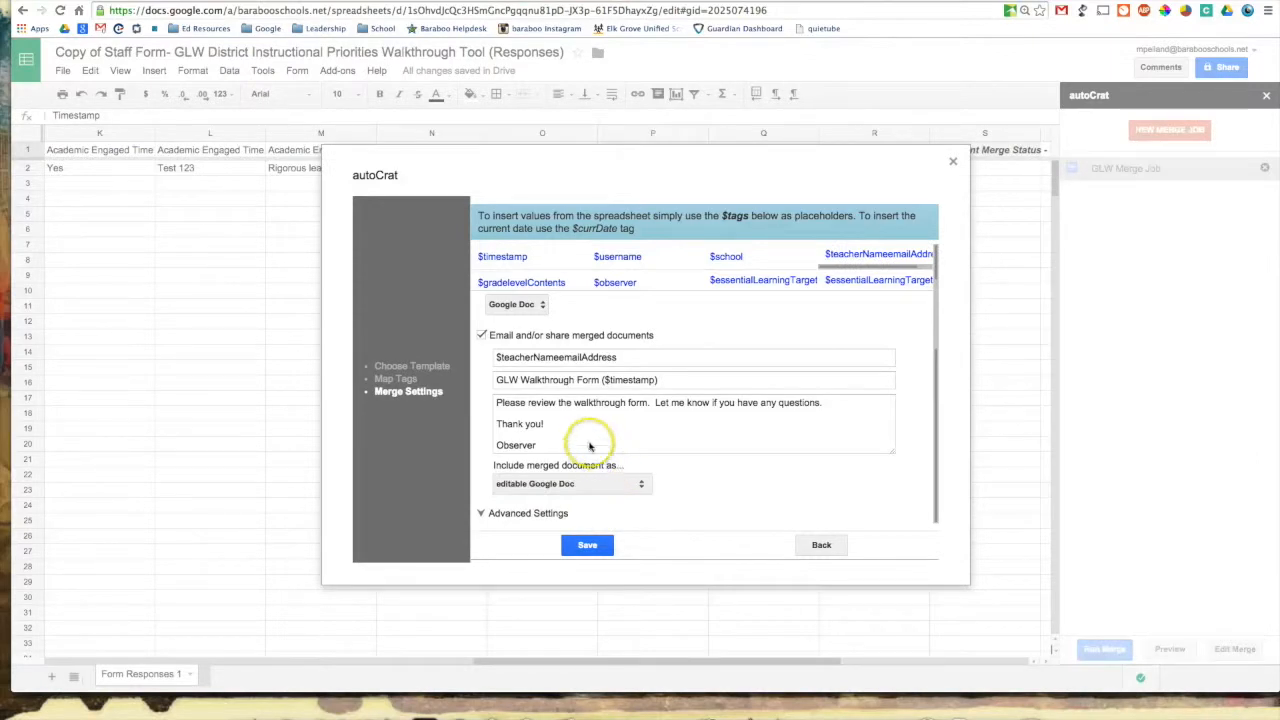
# Step: Enable running autoCrat when new forms are submitted in the advanced merge settings
pyautogui.click(480, 513)
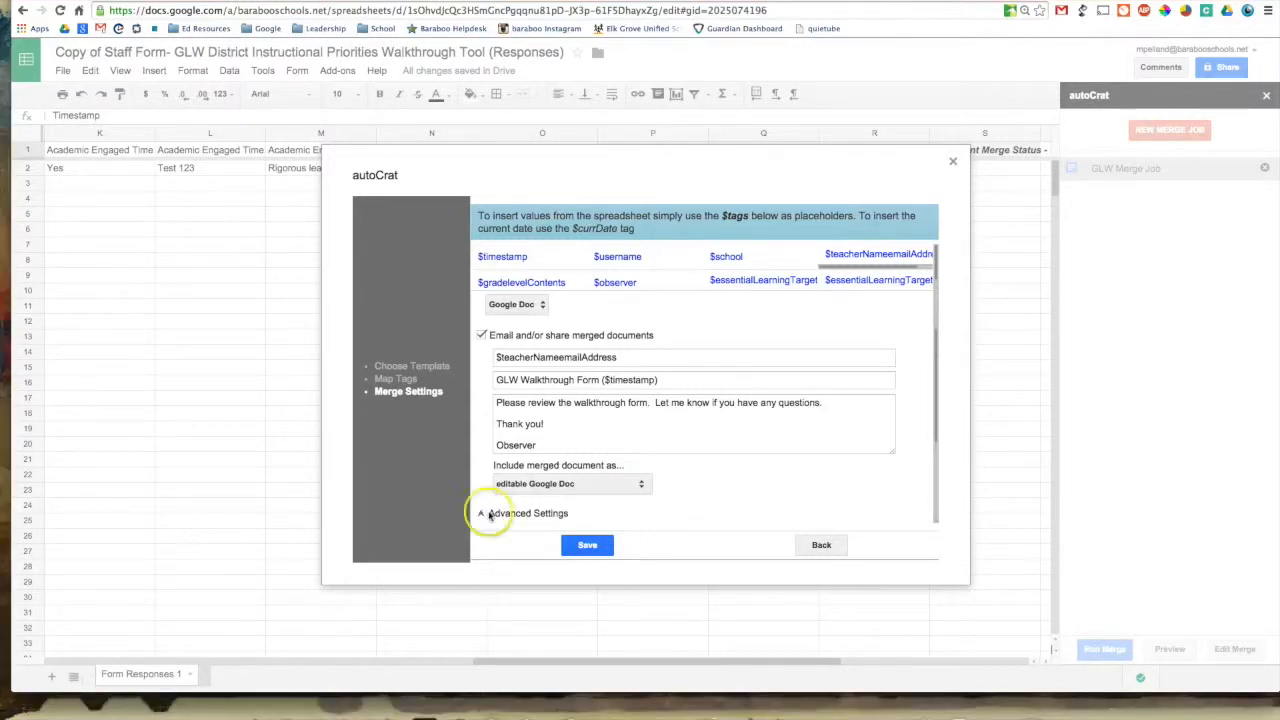
pyautogui.scroll(-3, 495, 500)
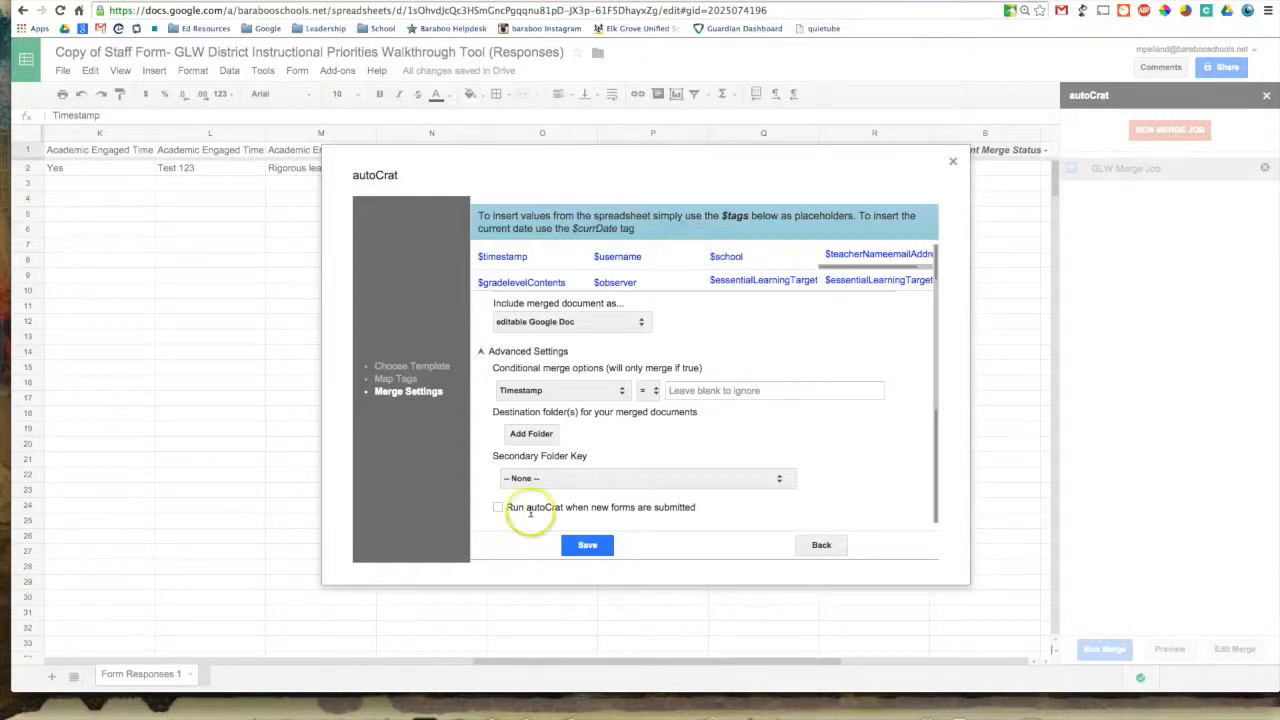
pyautogui.click(498, 508)
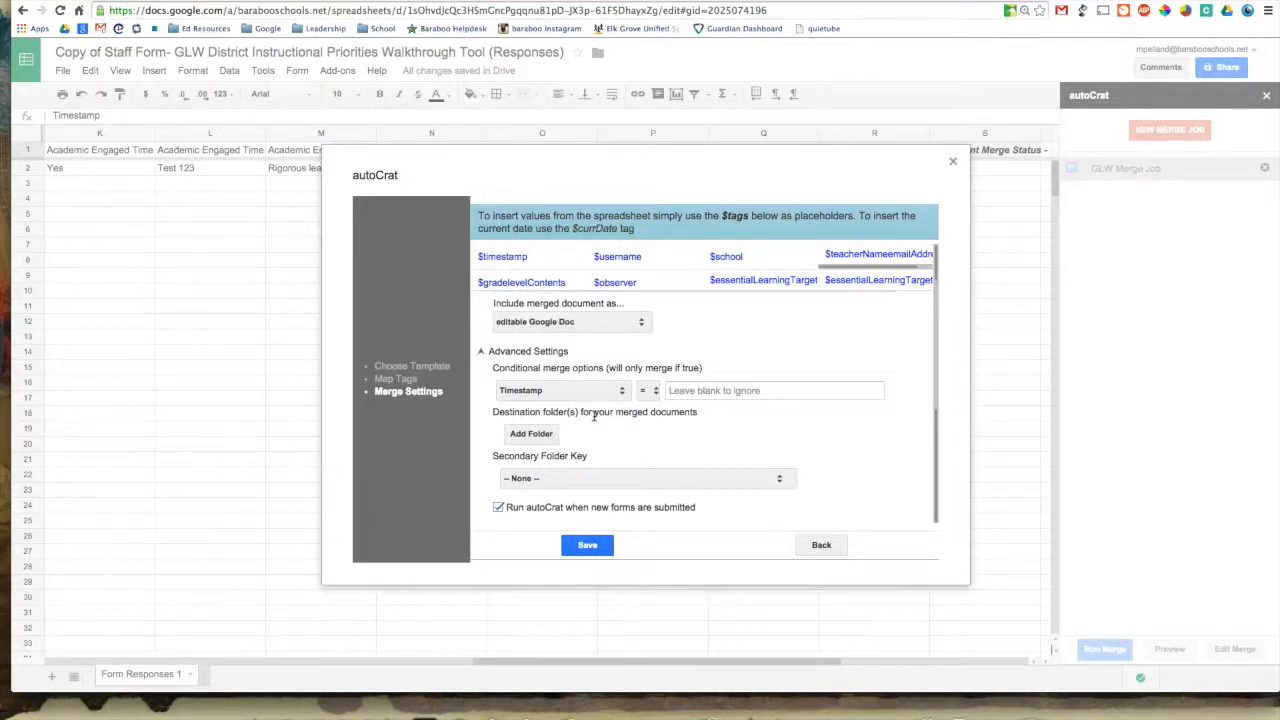
# Step: Add the Responses folder inside **Walkthrough Forms as the destination for merged documents and save the merge settings
pyautogui.click(528, 433)
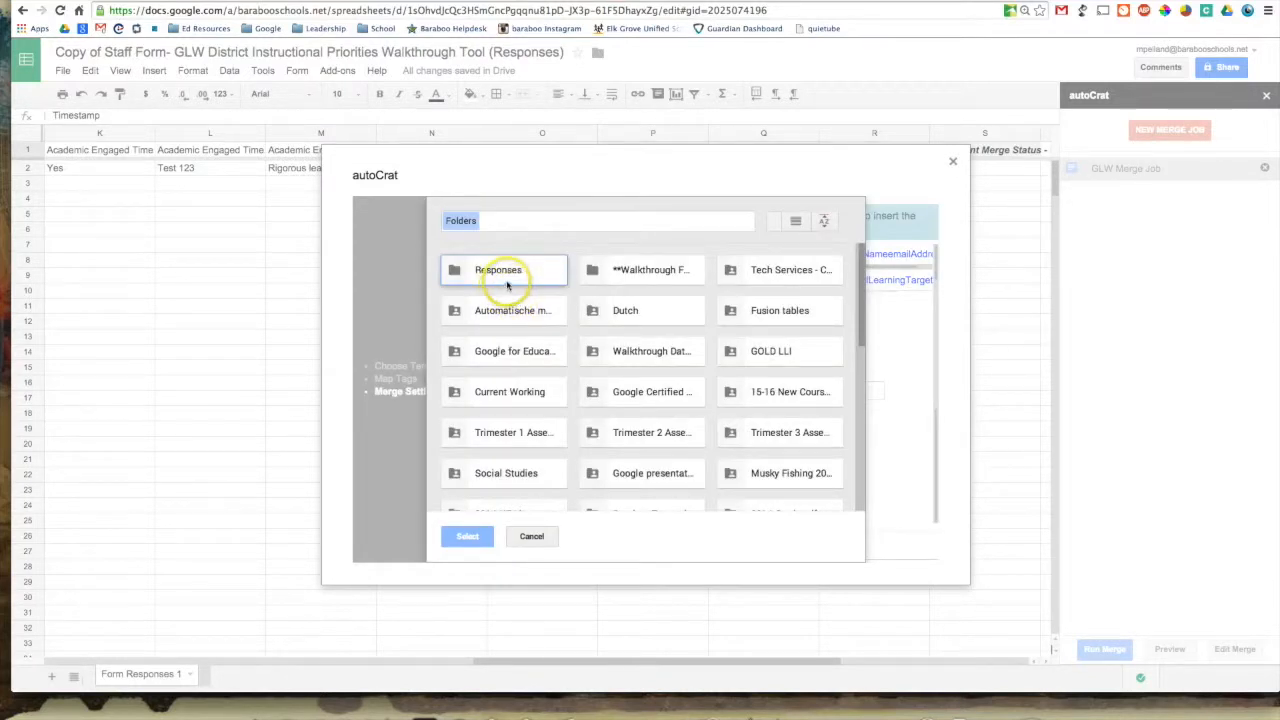
pyautogui.doubleClick(652, 270)
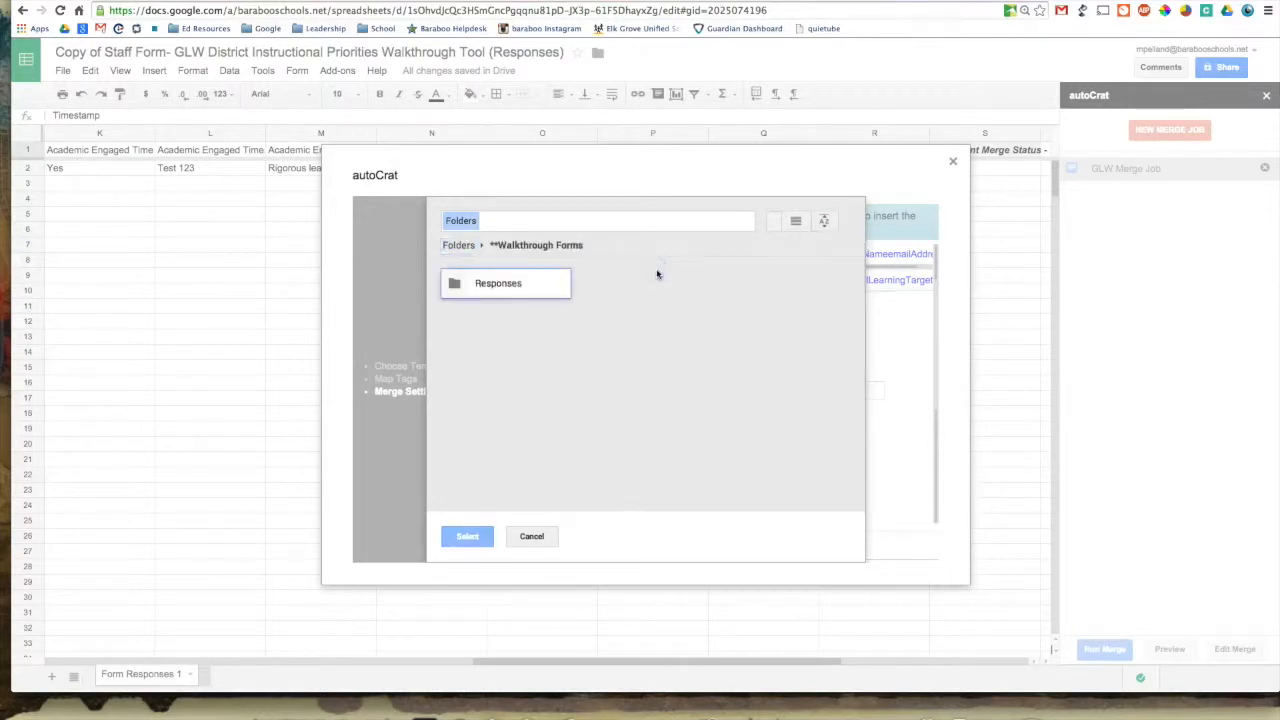
pyautogui.click(522, 283)
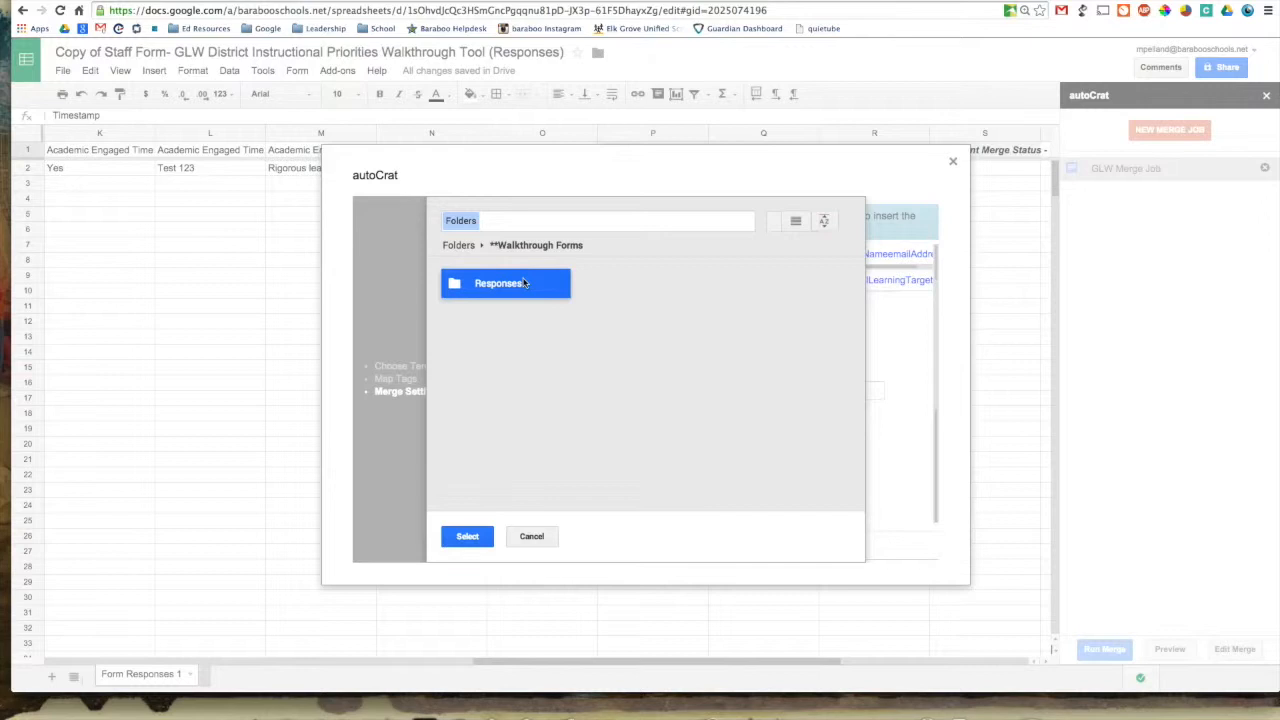
pyautogui.click(492, 442)
pyautogui.click(468, 536)
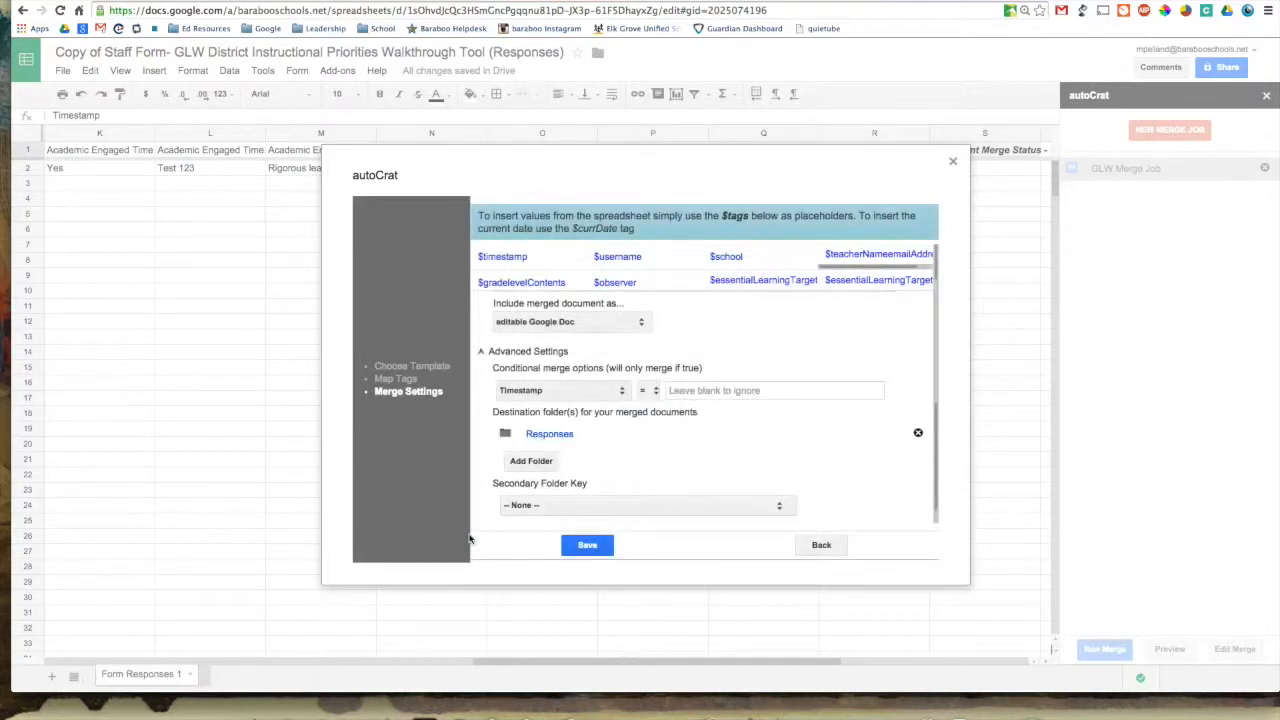
pyautogui.scroll(-1, 629, 469)
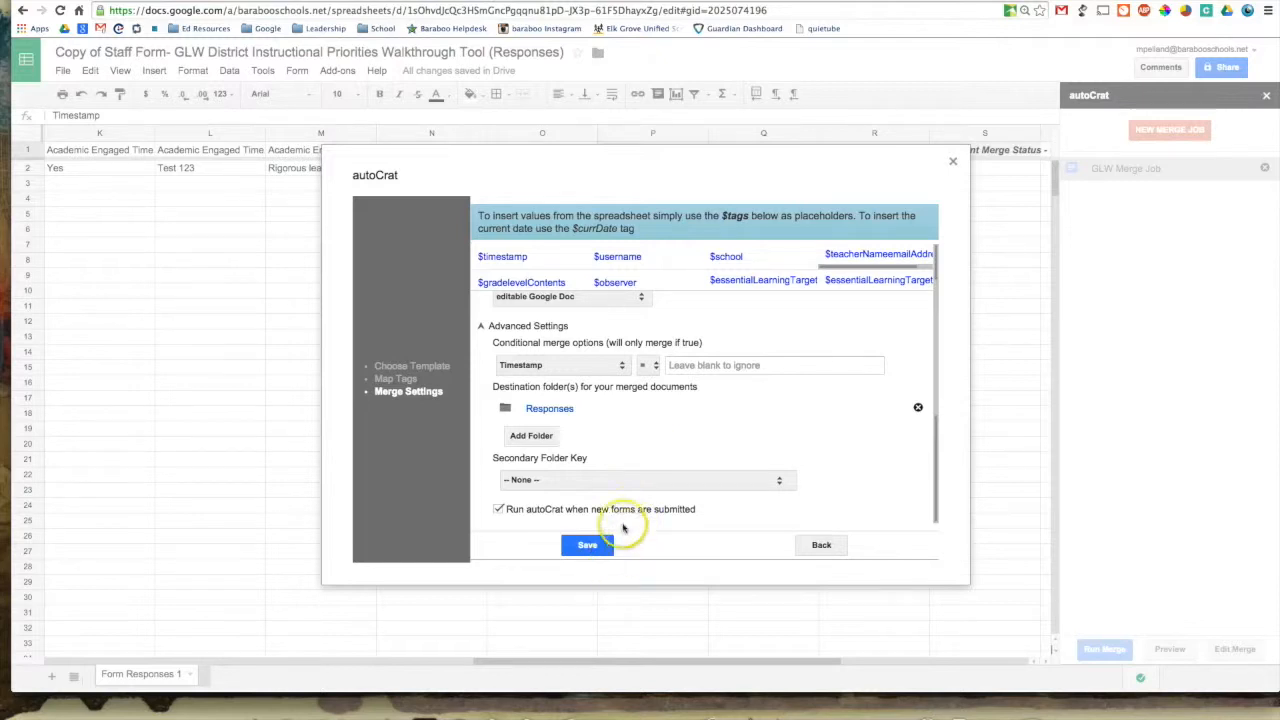
pyautogui.click(590, 545)
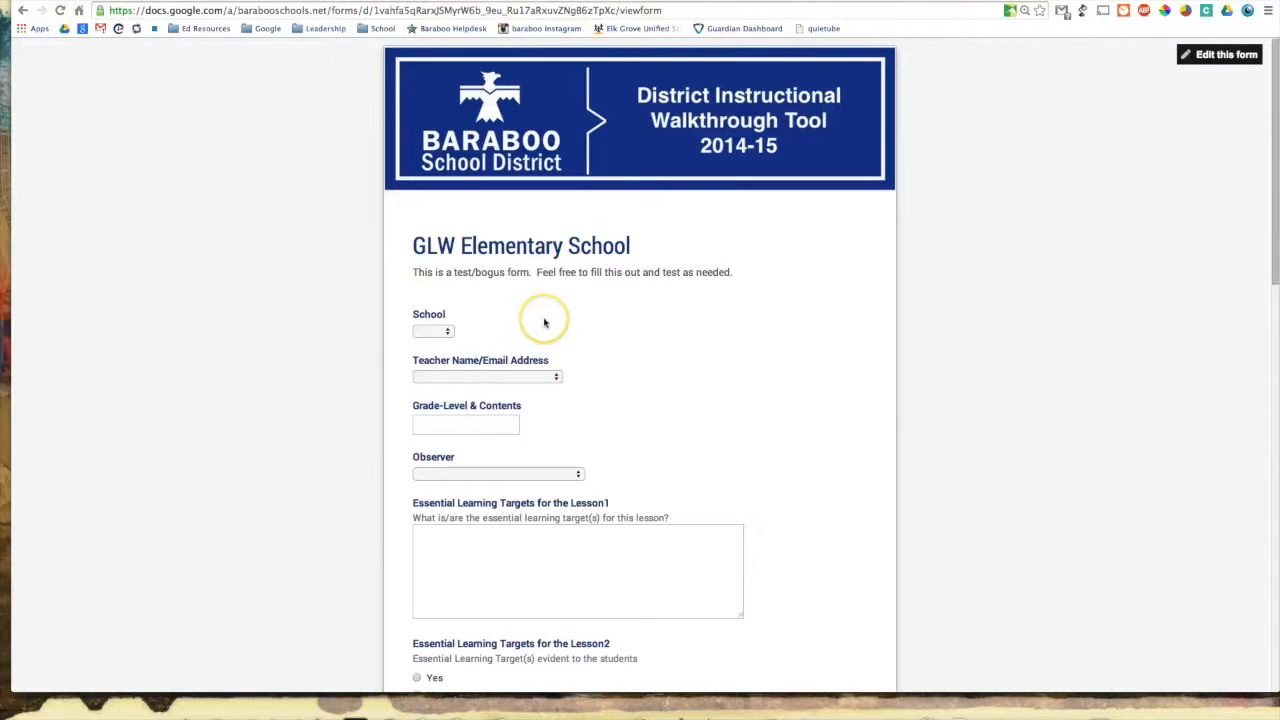
# Step: Fill in the walkthrough form's school as GLW, the teacher's email address, grade level 3, and Instructional Coach as the observer
pyautogui.click(445, 331)
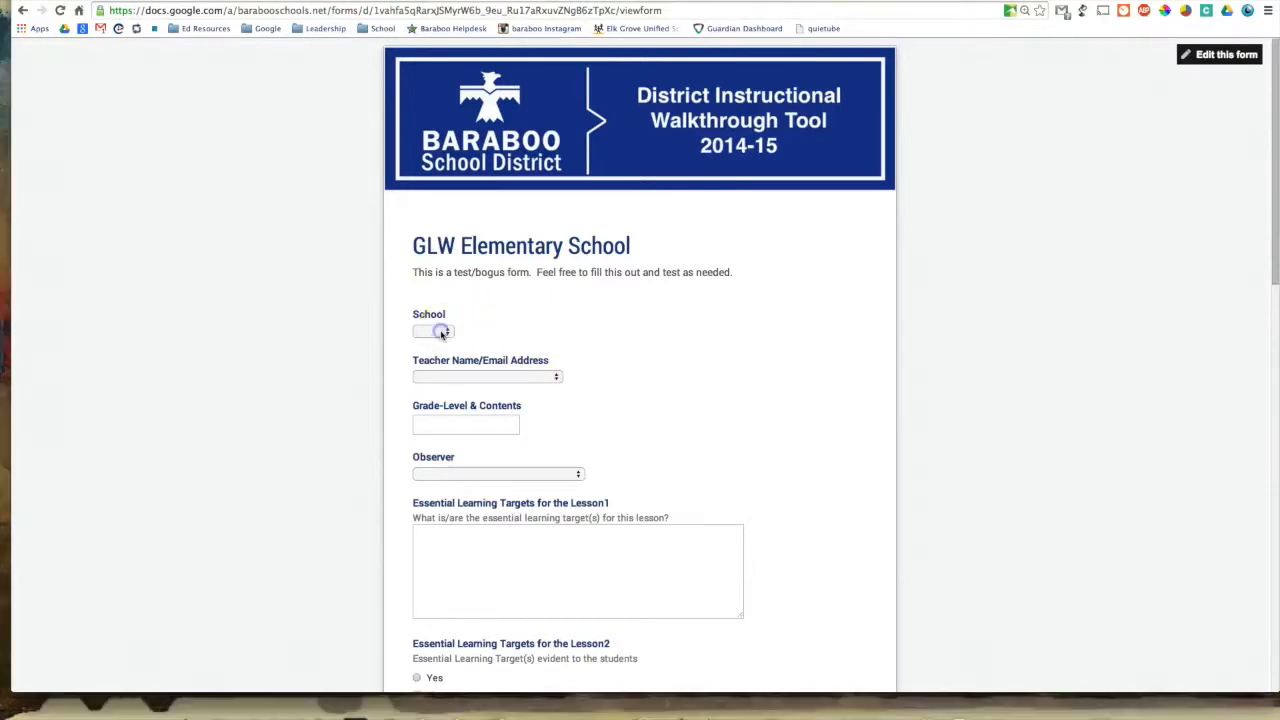
pyautogui.click(436, 333)
pyautogui.click(428, 376)
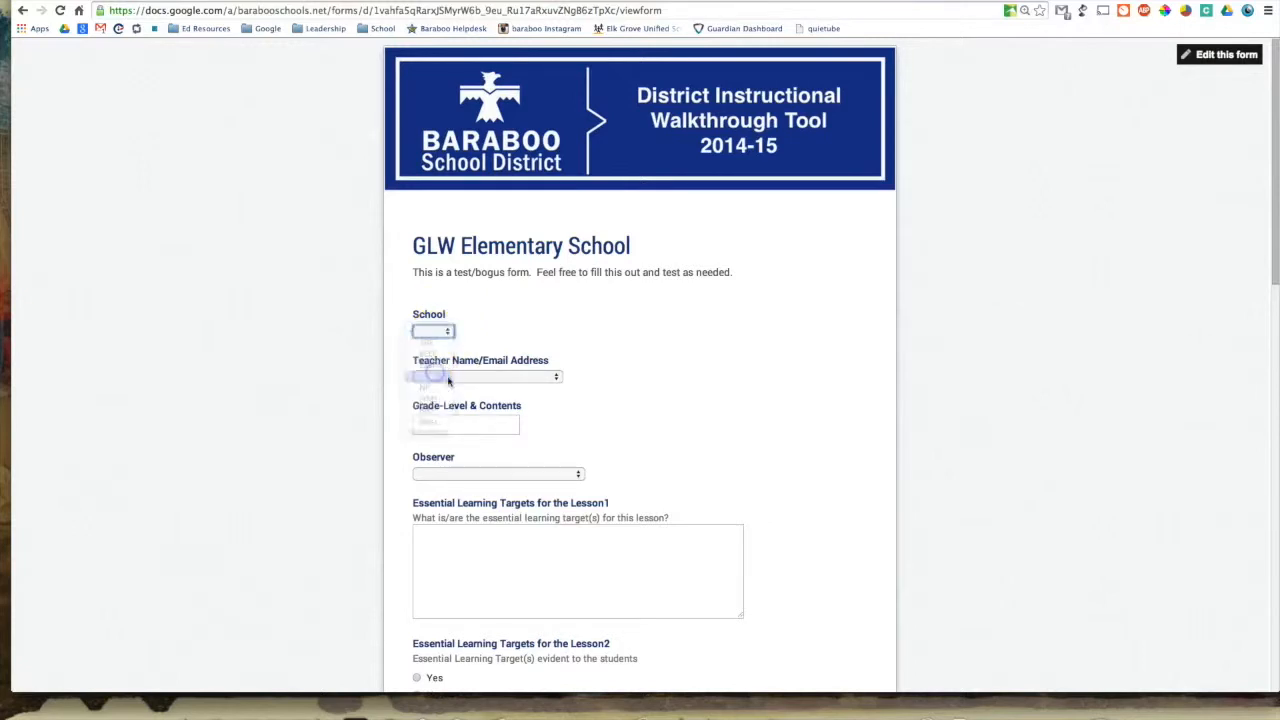
pyautogui.click(461, 378)
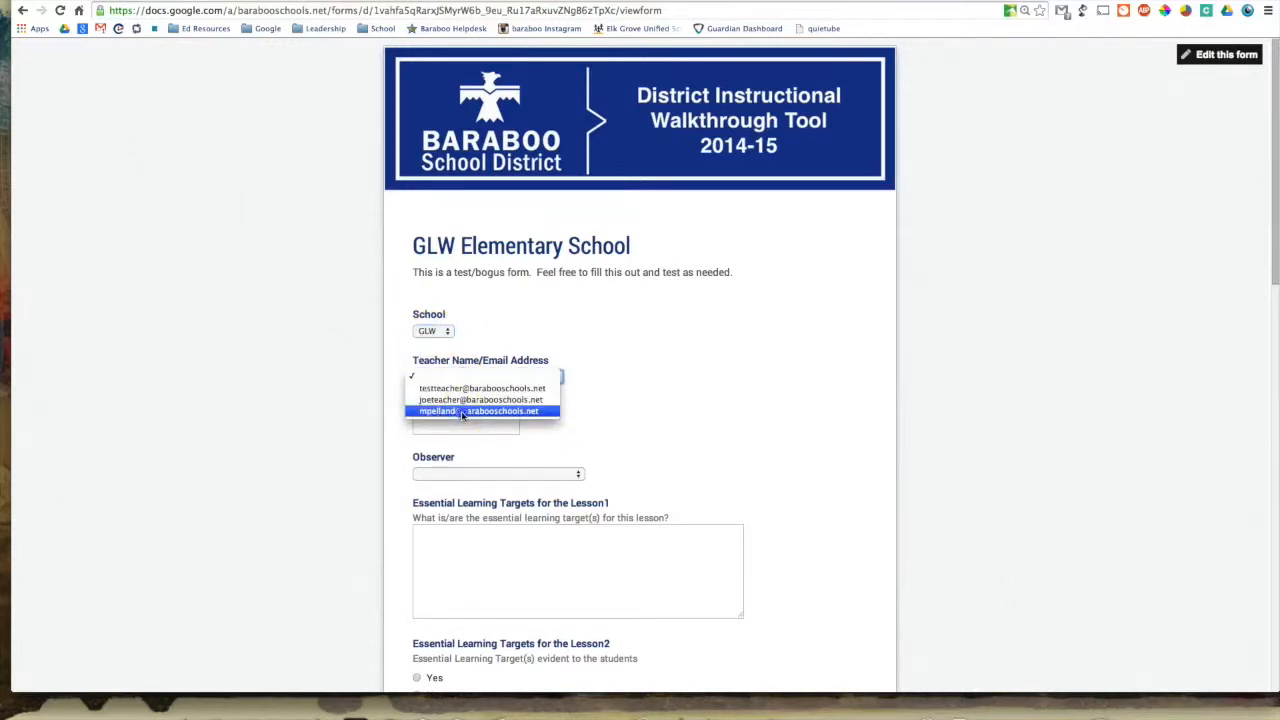
pyautogui.click(457, 411)
pyautogui.click(457, 424)
pyautogui.write('3')
pyautogui.click(452, 473)
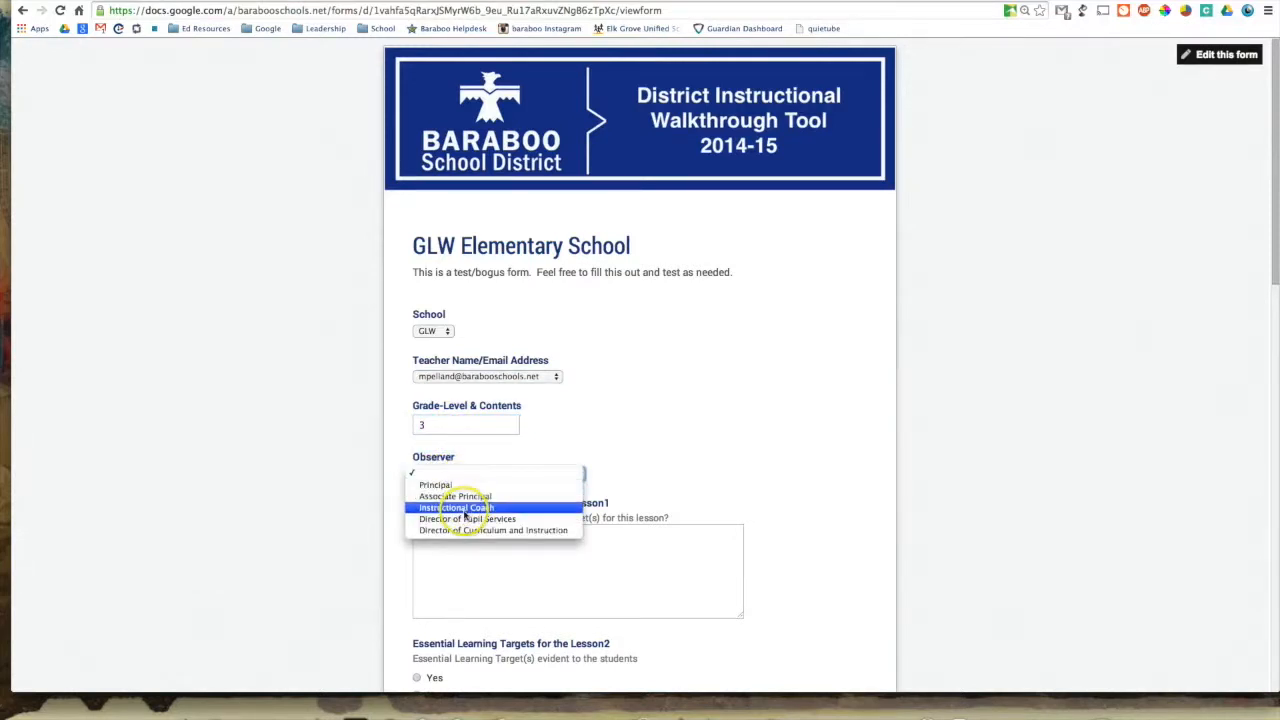
pyautogui.click(463, 508)
# Step: Enter "Test" as the lesson's essential learning target and answer the follow-up questions on target evidence and communication with students
pyautogui.click(452, 561)
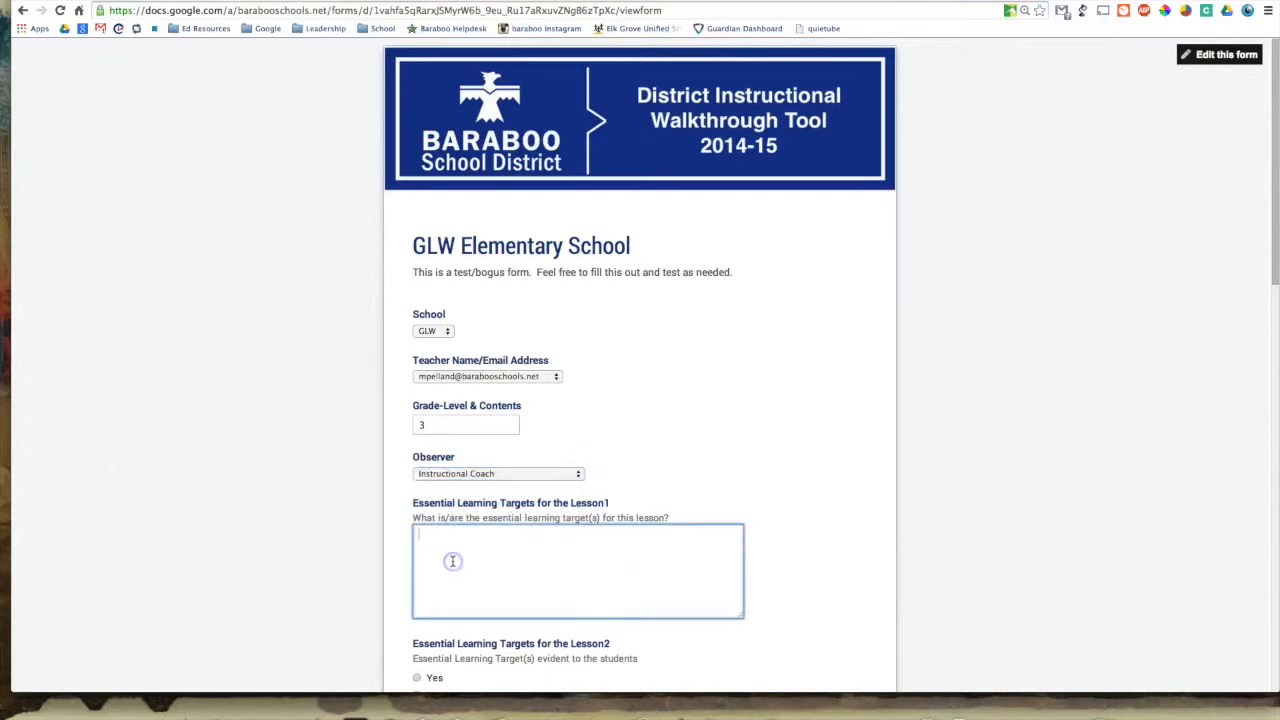
pyautogui.scroll(-3, 452, 561)
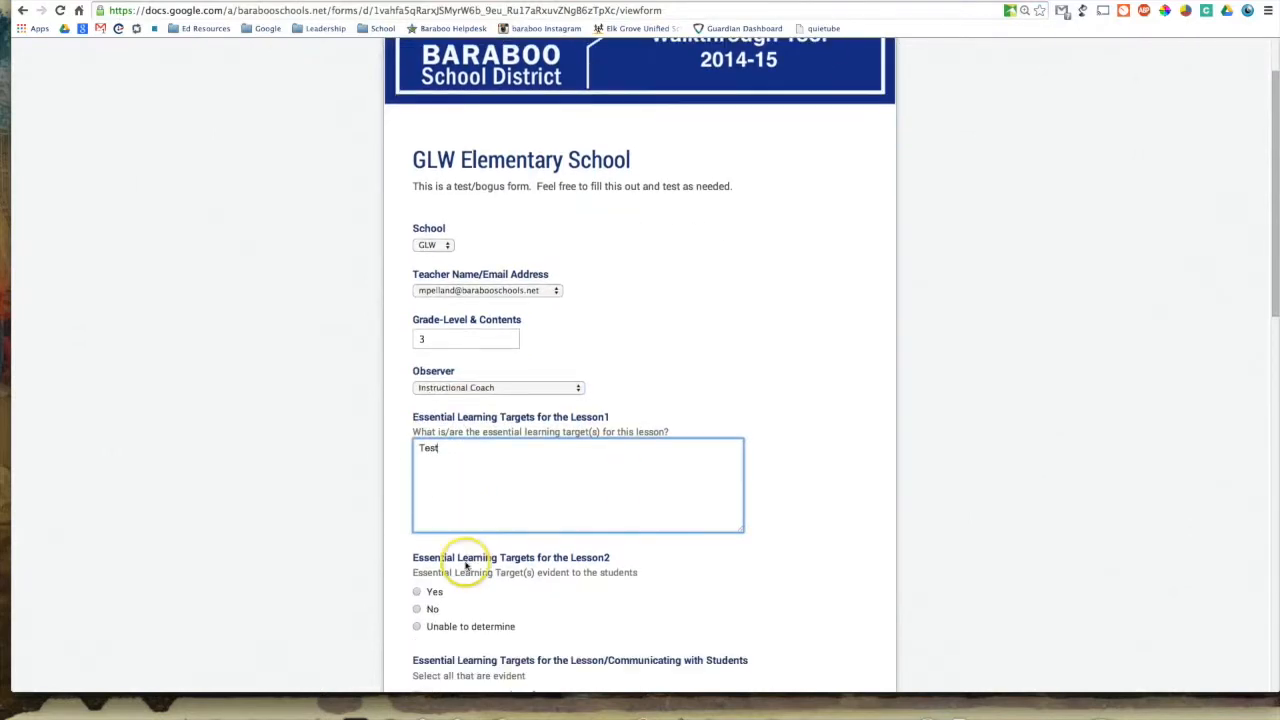
pyautogui.click(418, 535)
pyautogui.scroll(-1, 430, 545)
pyautogui.scroll(-2, 440, 548)
pyautogui.click(443, 527)
pyautogui.click(443, 543)
# Step: Mark rigorous tasks, high-level thinking and active participation as evident, plus clear standards, teacher monitoring and student self-assessment
pyautogui.scroll(-2, 445, 550)
pyautogui.scroll(-1, 445, 556)
pyautogui.click(449, 544)
pyautogui.click(450, 561)
pyautogui.click(452, 579)
# Step: Enter "Thank you!" as the additional comment and submit the walkthrough form
pyautogui.scroll(-2, 452, 579)
pyautogui.click(432, 575)
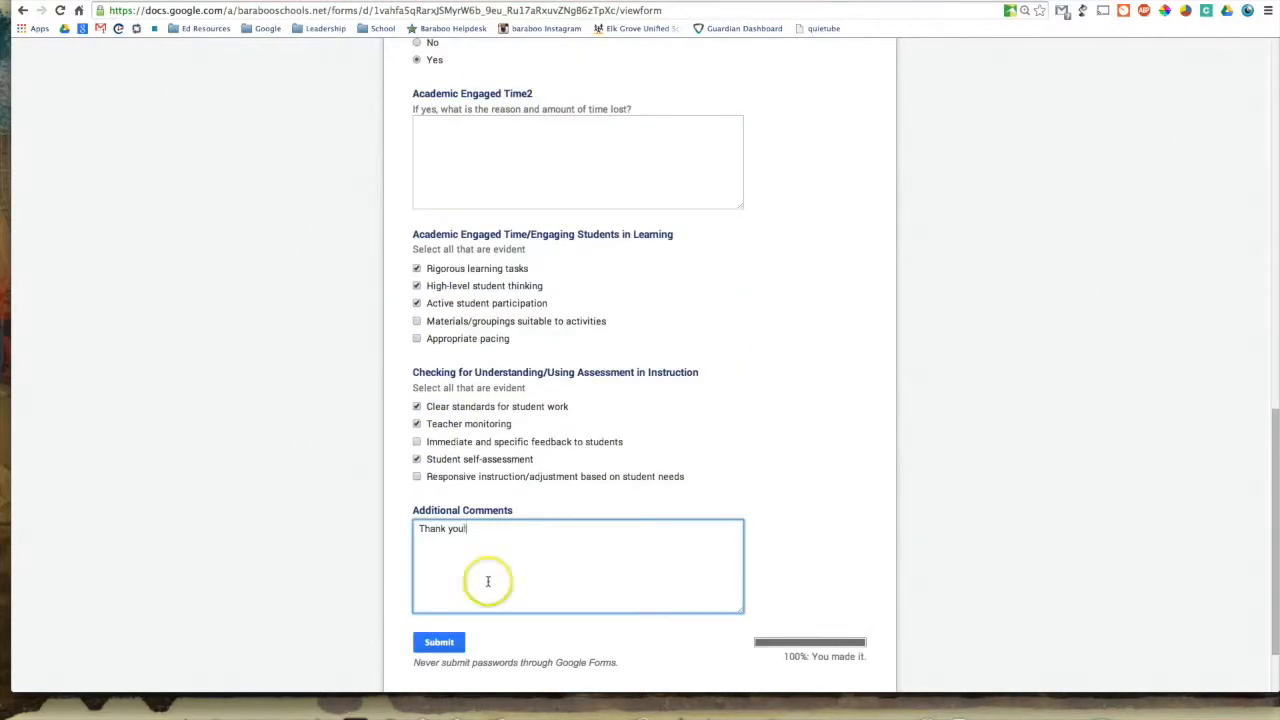
pyautogui.click(432, 642)
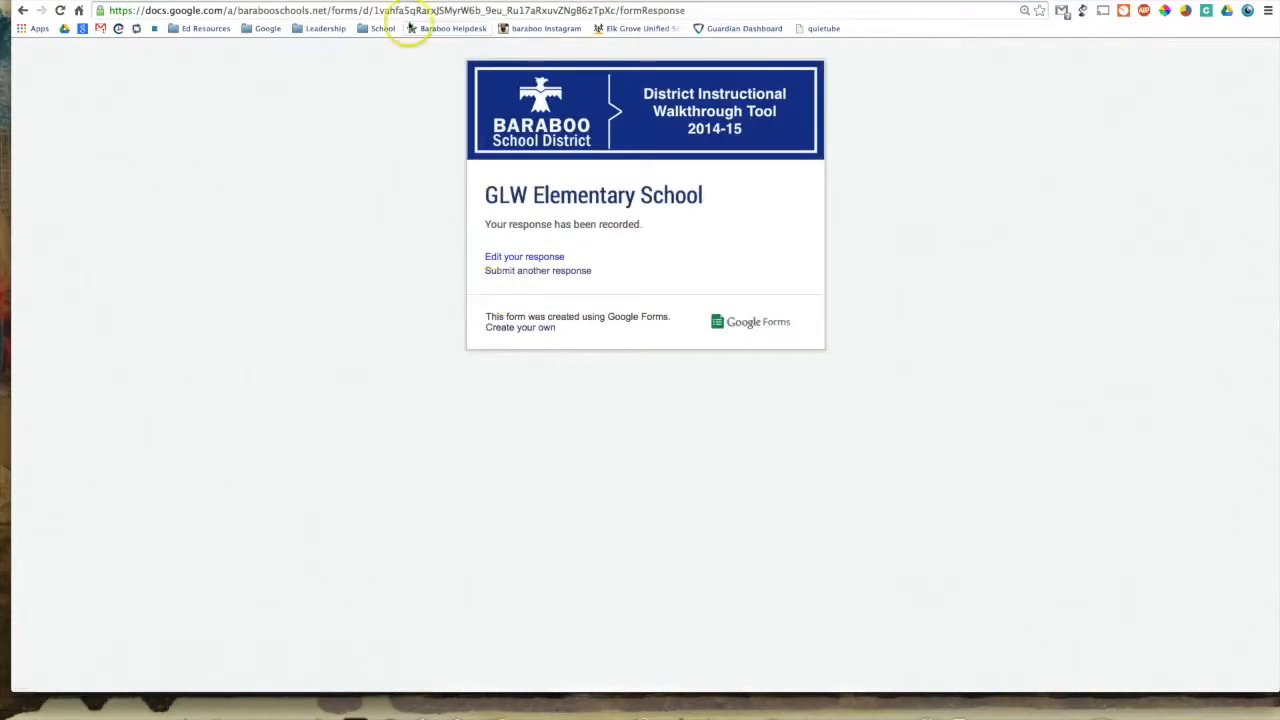
# Step: Return to the responses spreadsheet to check the merge columns, and examine the emailed GLW Walkthrough Form message with its shared document
pyautogui.click(389, 1)
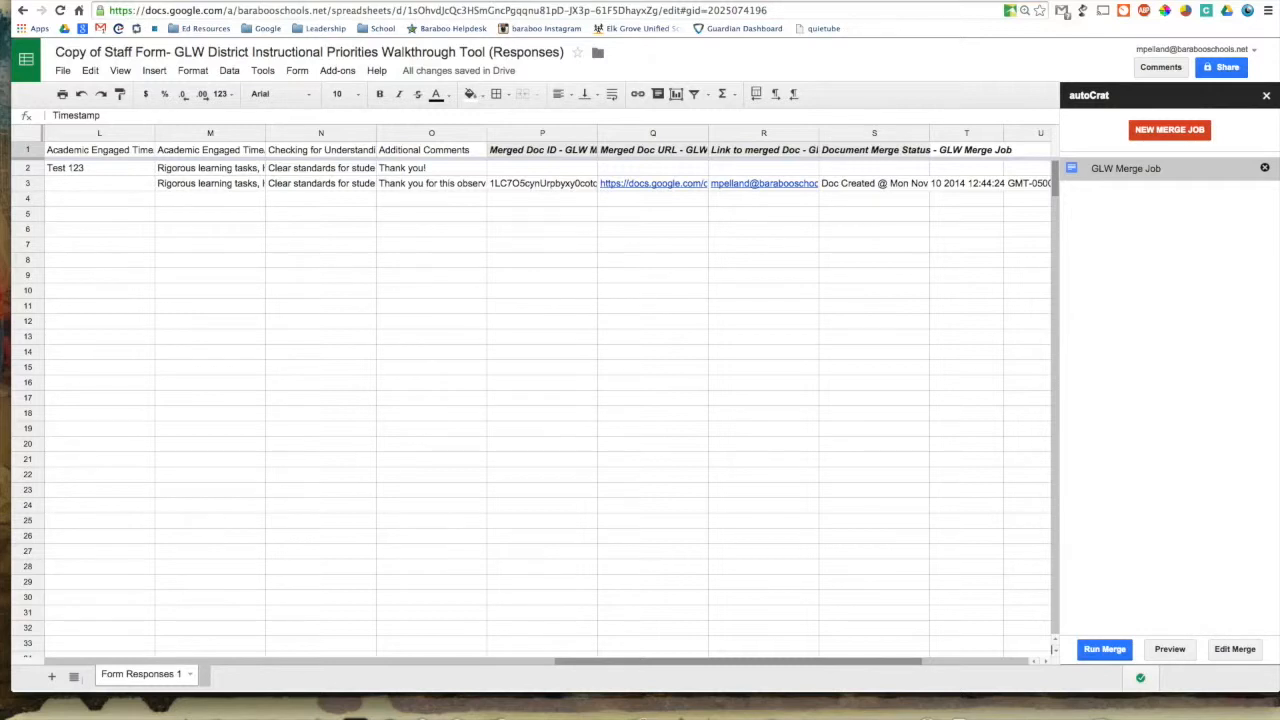
pyautogui.moveTo(1278, 30); pyautogui.dragTo(792, 45)
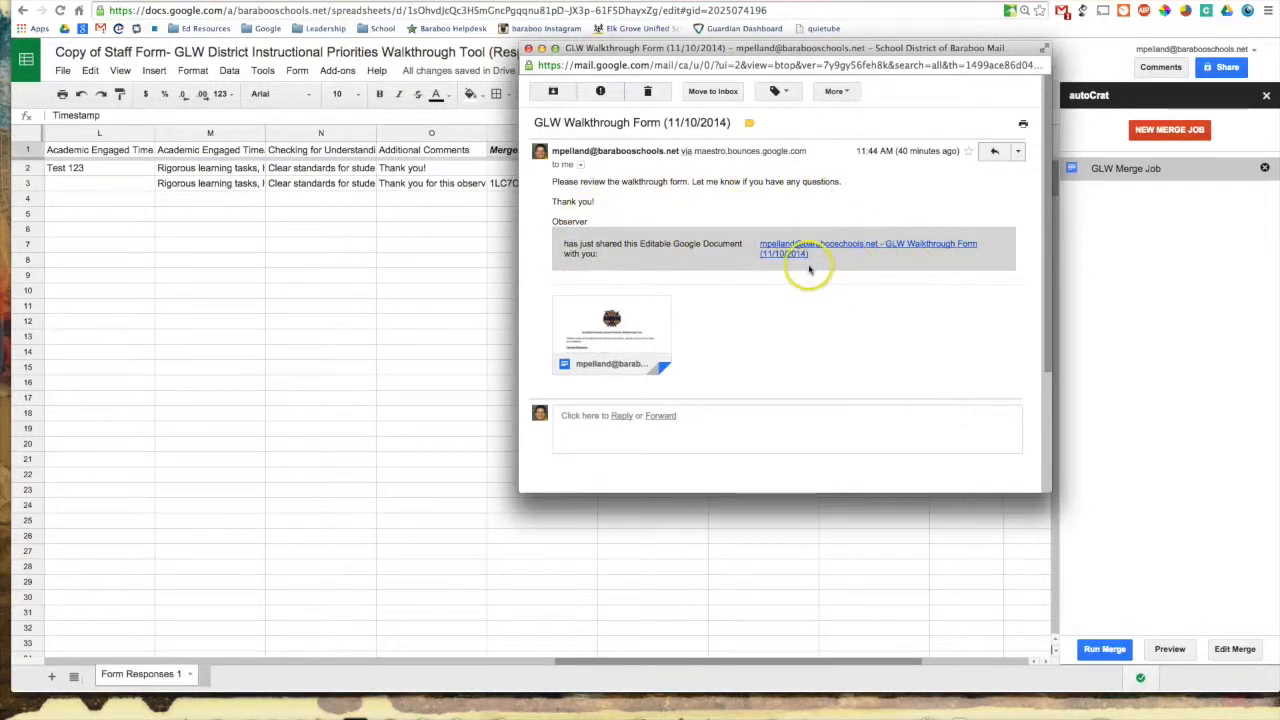
pyautogui.moveTo(641, 324)
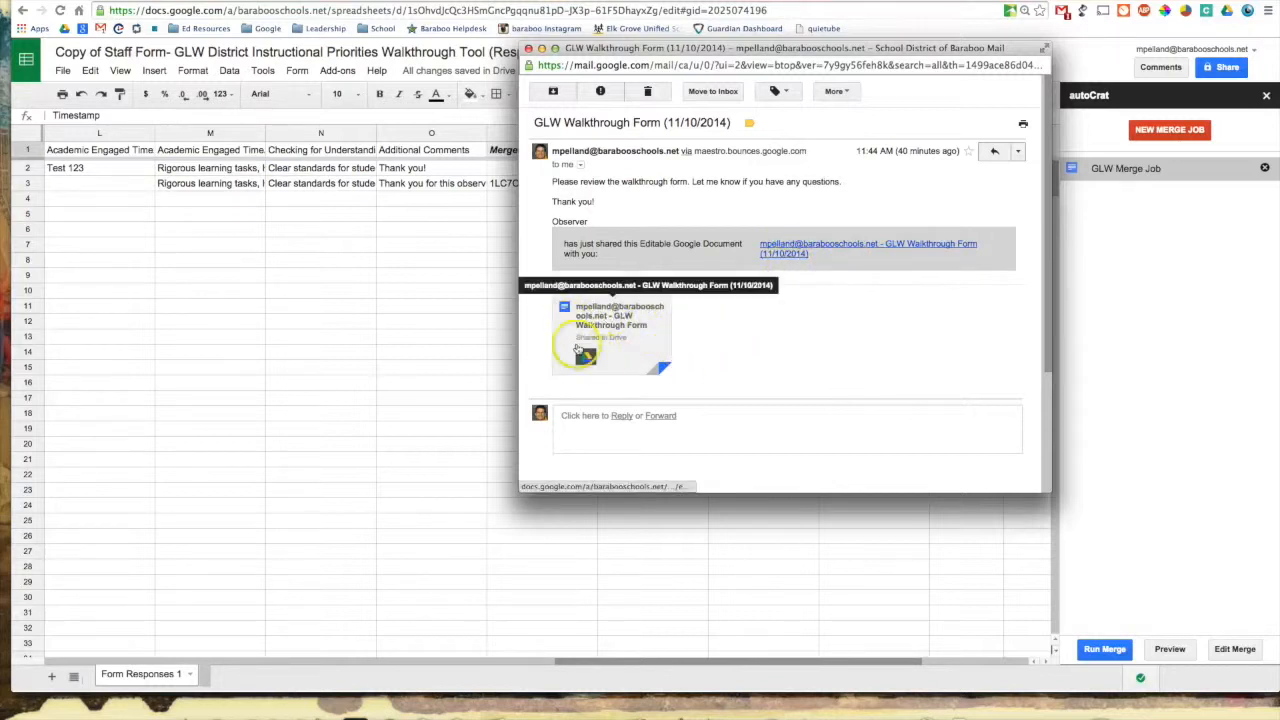